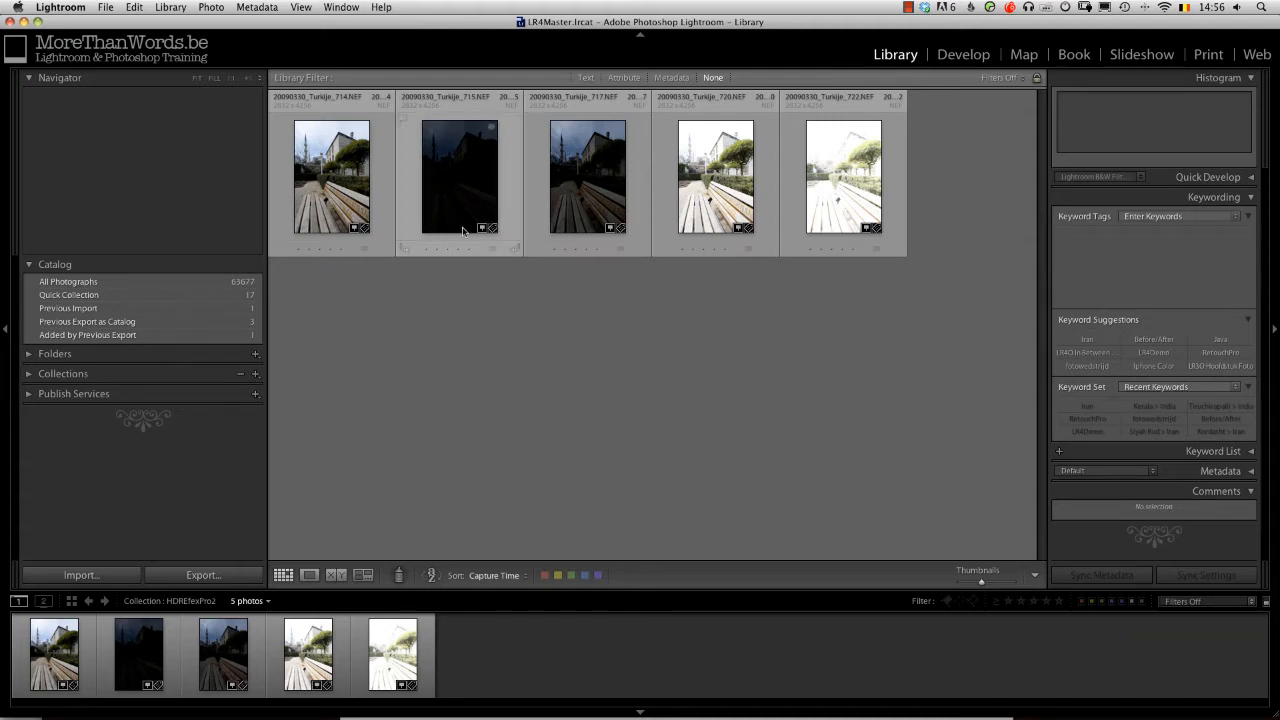
- Examine where the first bracketed photo was shot on the map, and return to the library grid
left_click(350, 225)
key("super+alt+3")
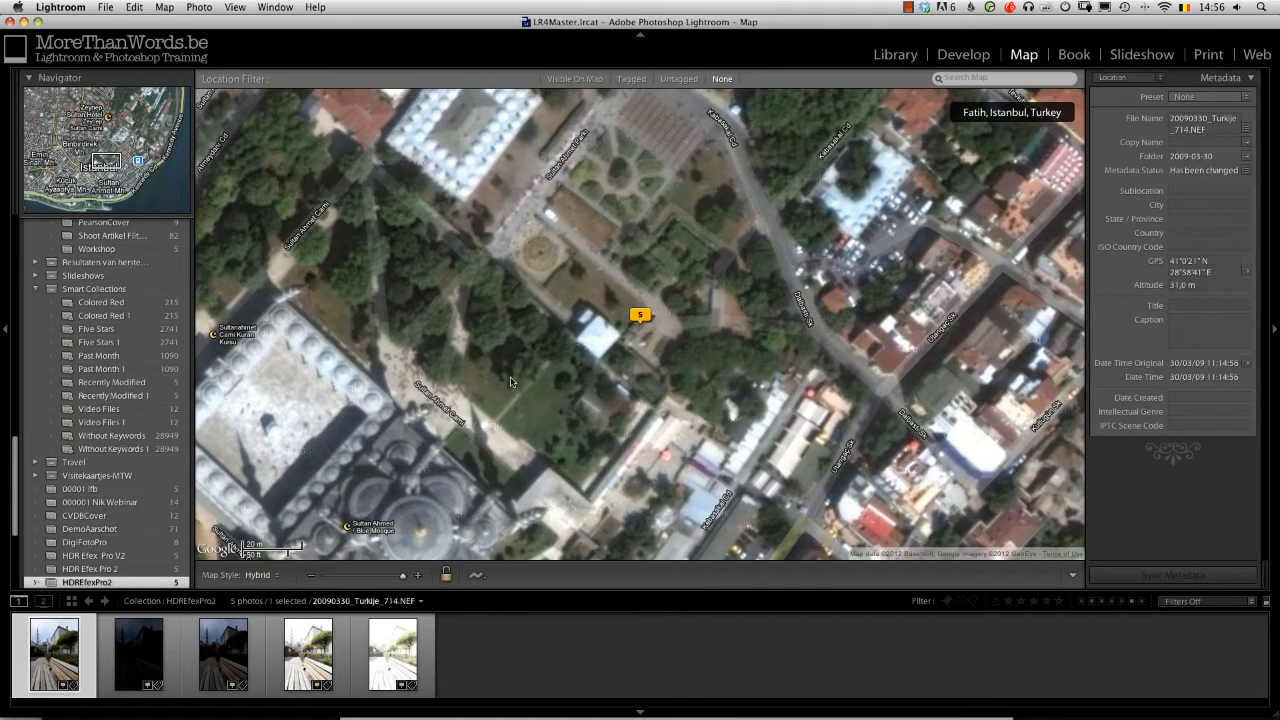
left_click_drag(511, 380, 531, 282)
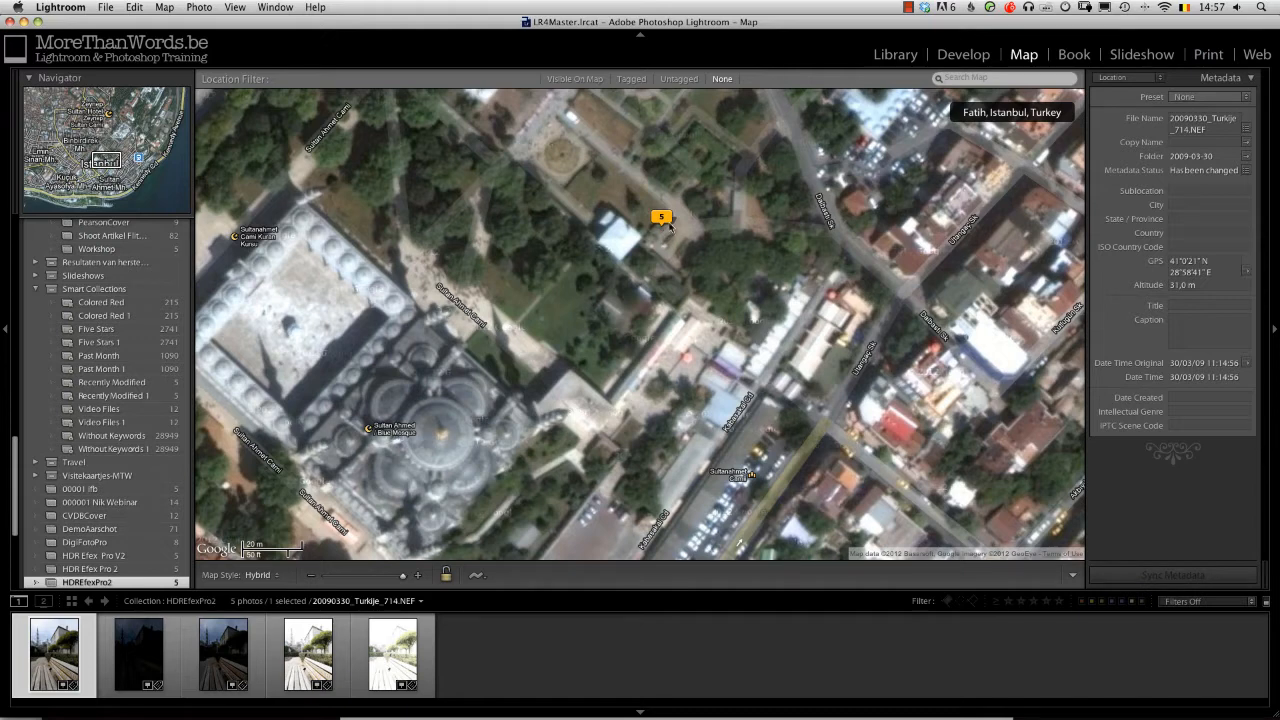
mouse_move(663, 219)
left_click(895, 54)
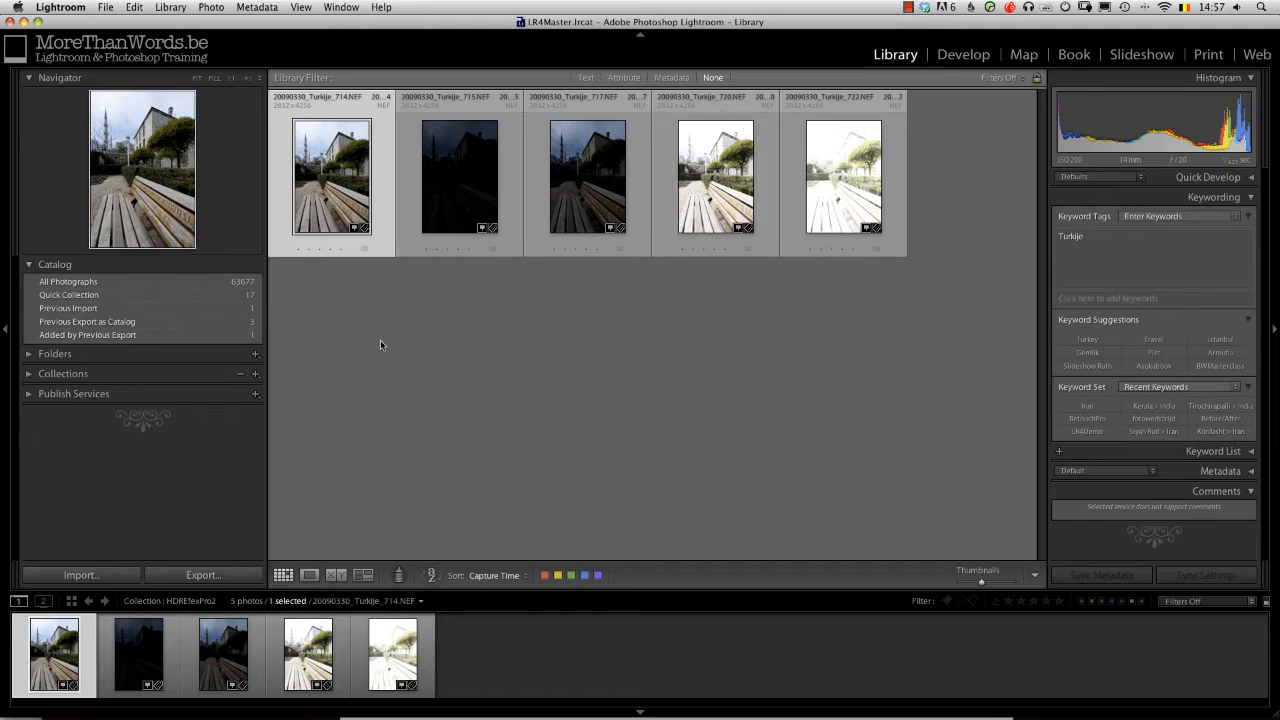
left_click(211, 7)
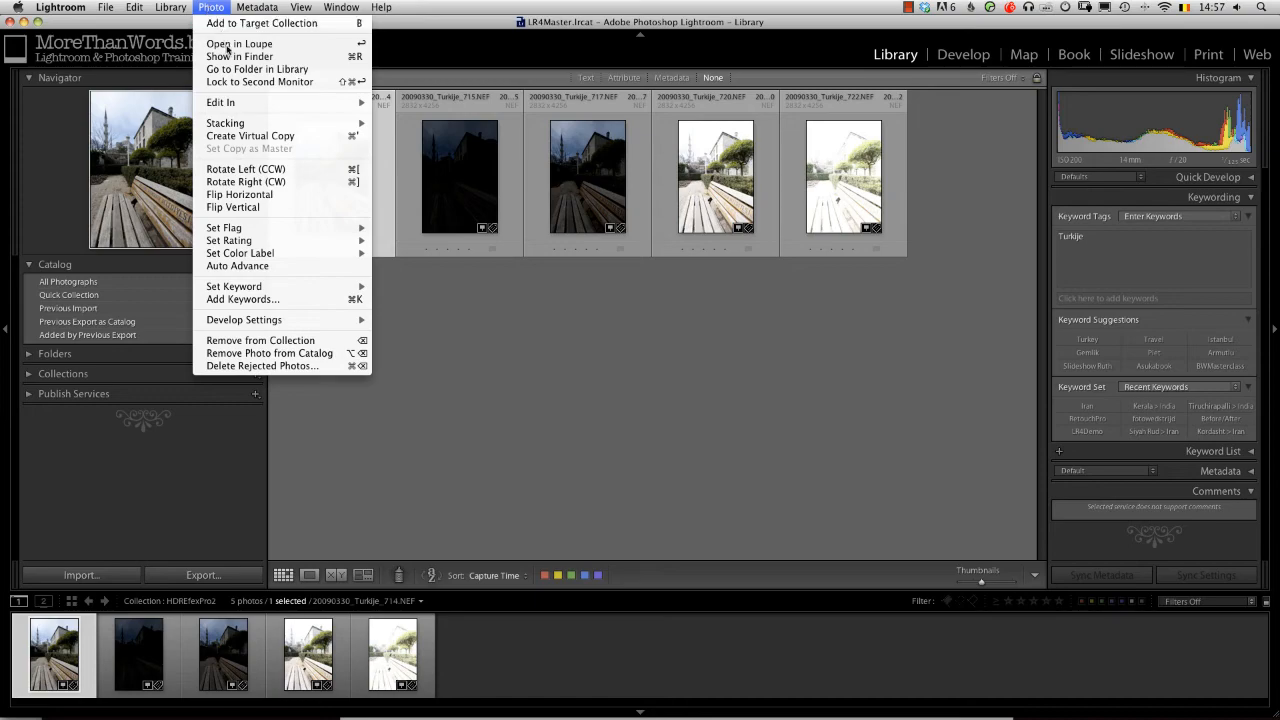
mouse_move(242, 104)
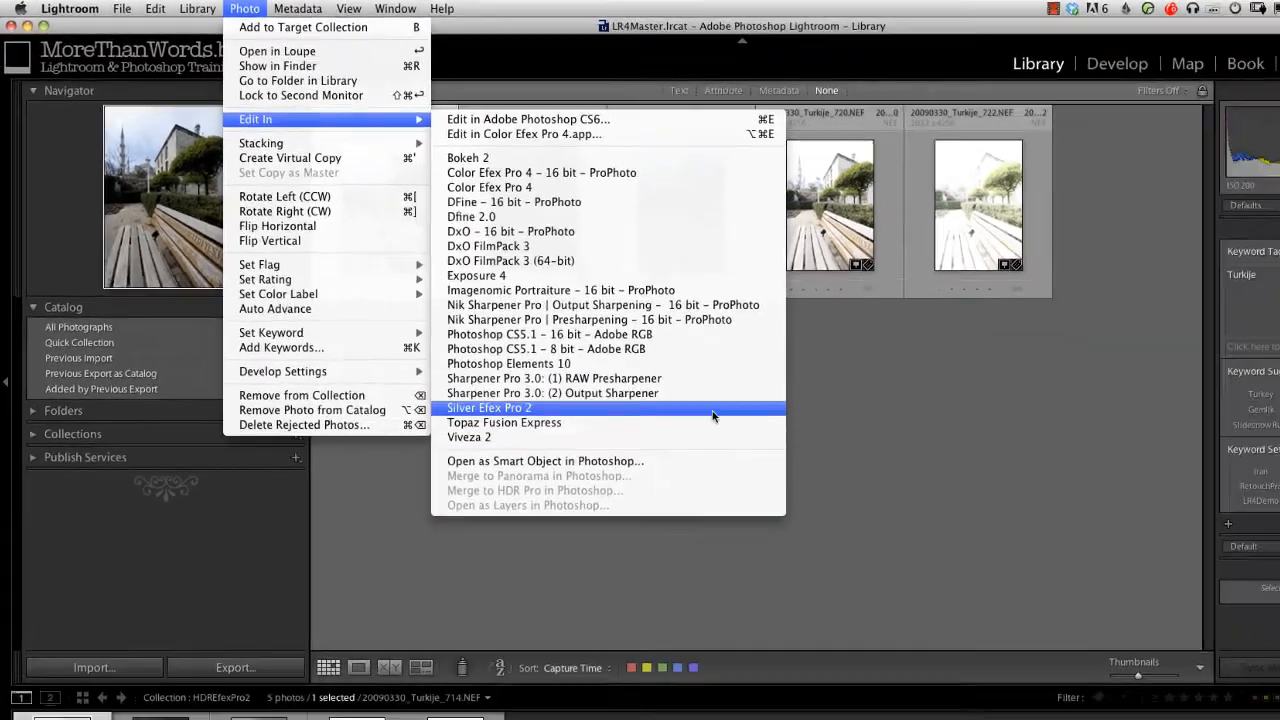
key("Escape")
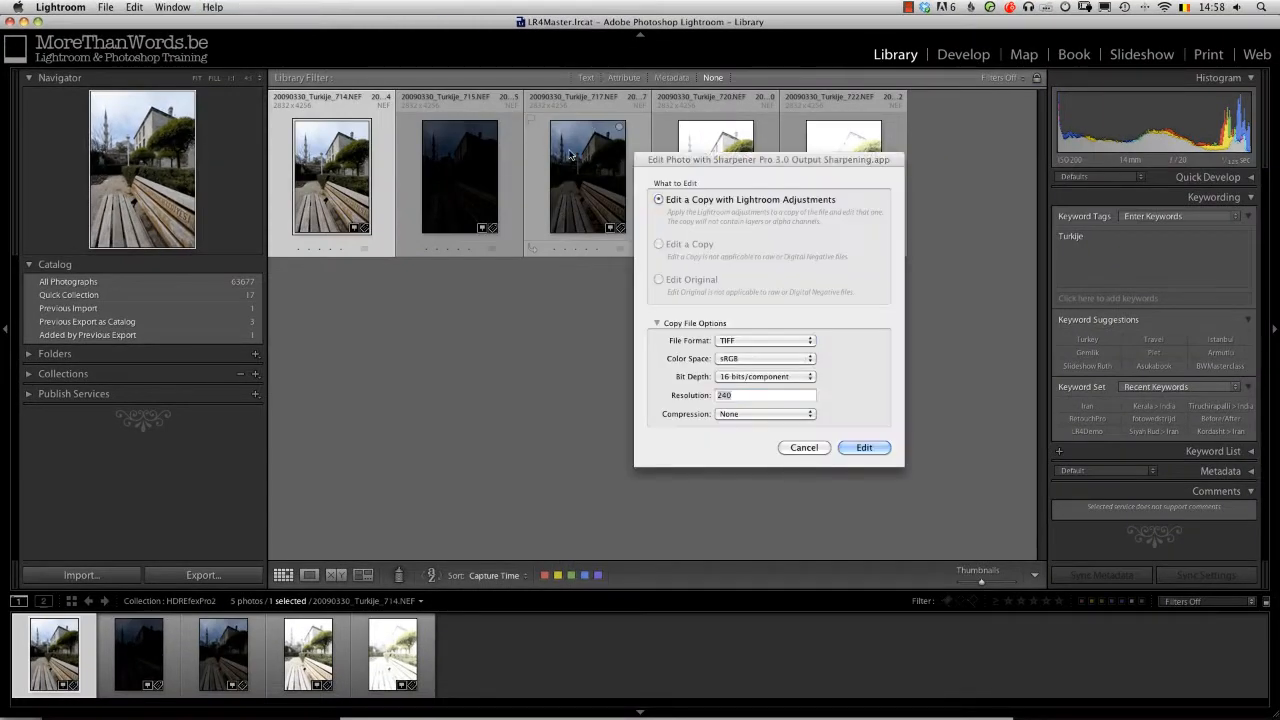
left_click(812, 450)
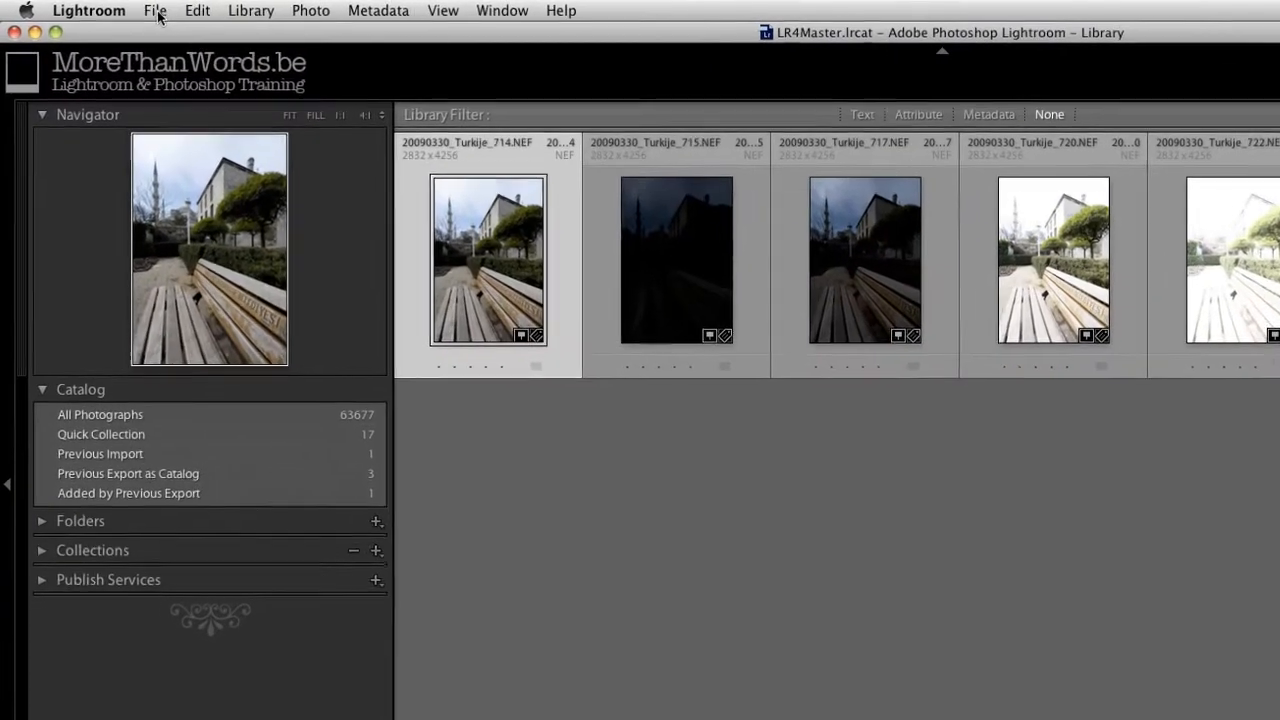
- Select all five bracketed exposures and export them to Nik Software for merging in HDR Efex Pro 2
left_click(105, 7)
left_click(212, 9)
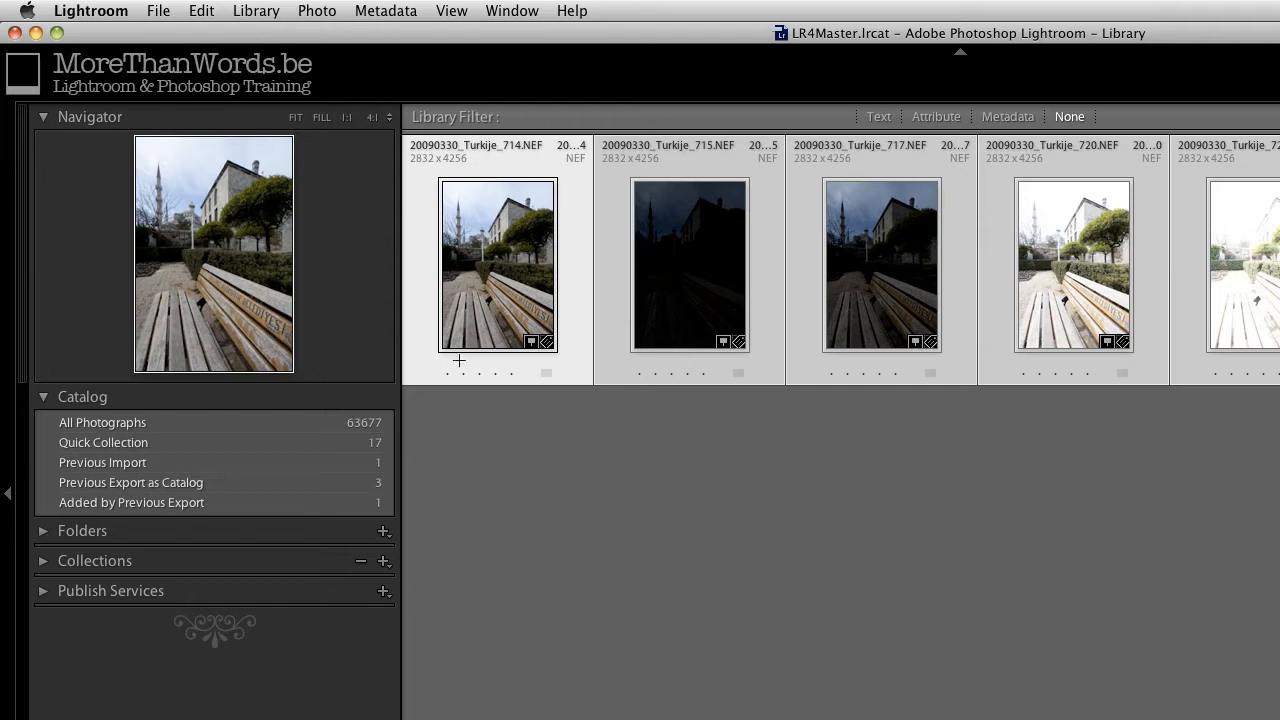
left_click(155, 10)
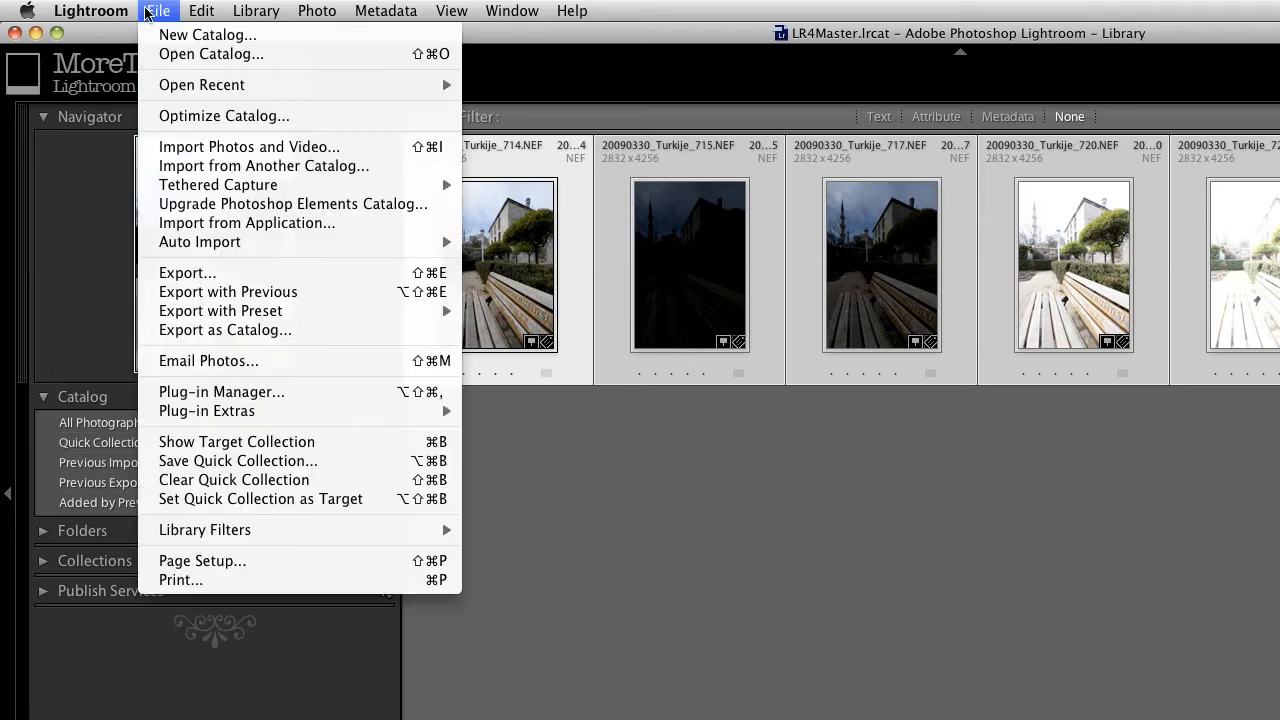
left_click(200, 272)
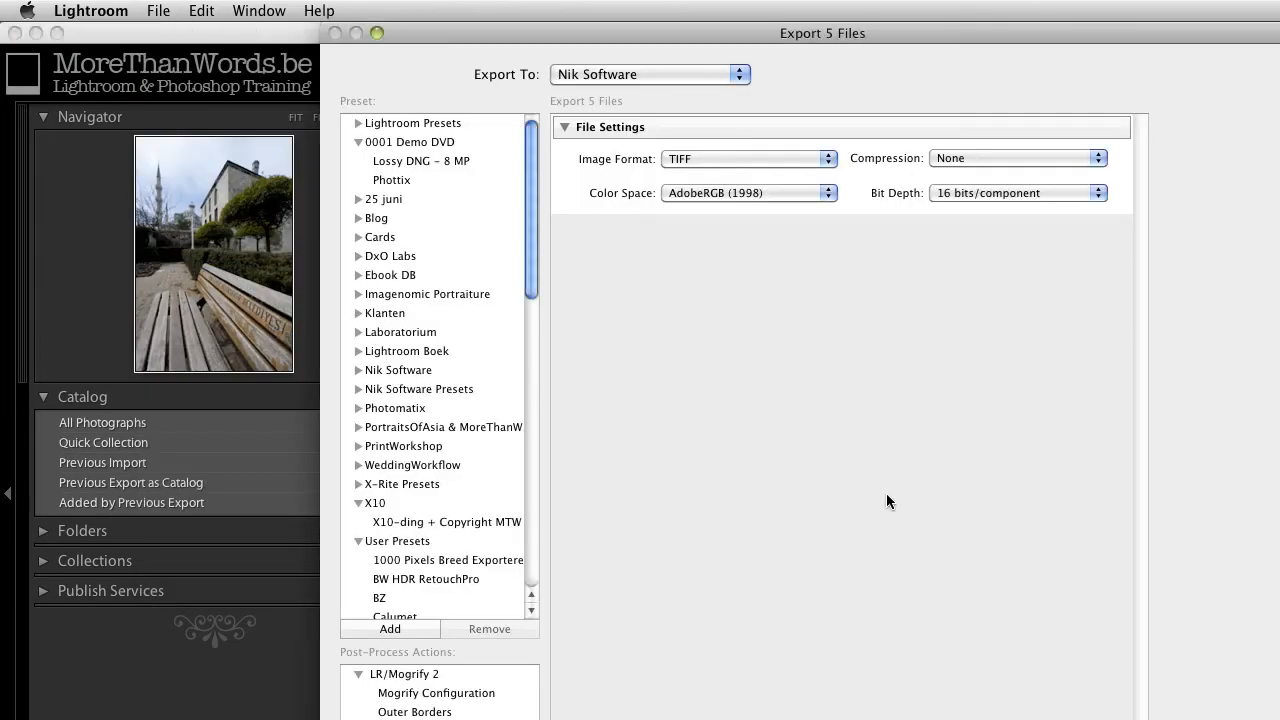
left_click(636, 74)
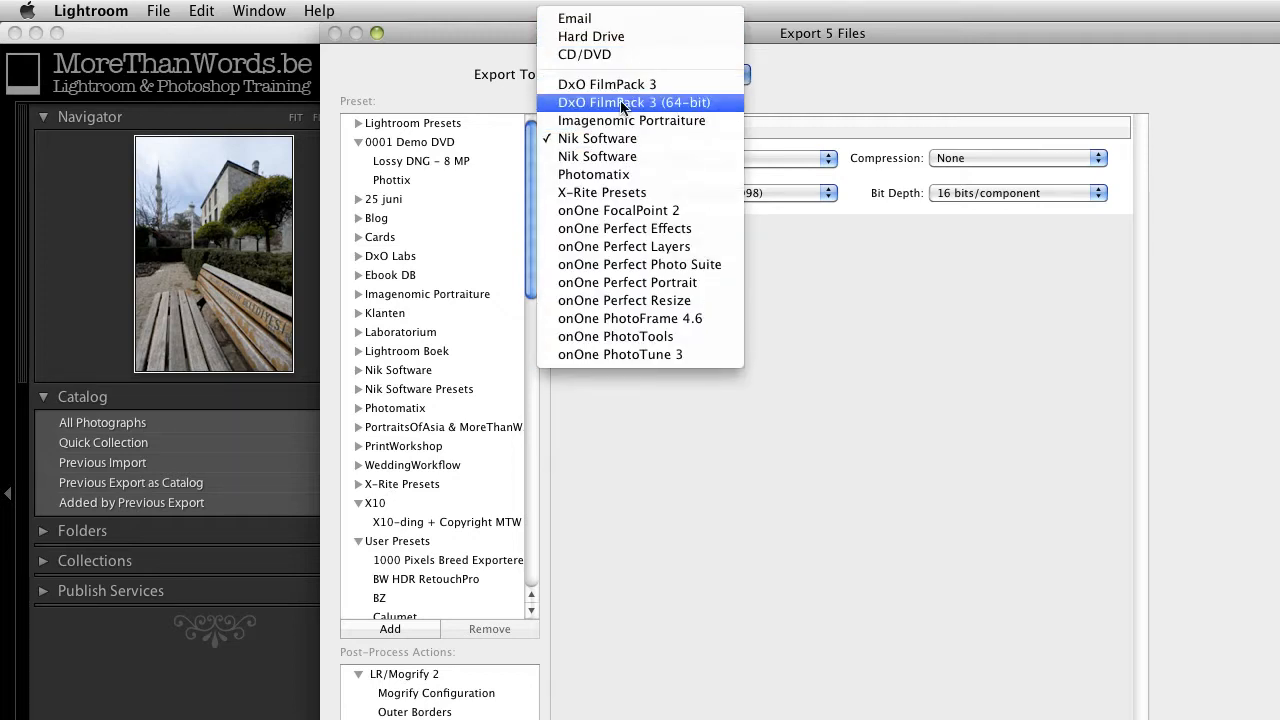
left_click(609, 138)
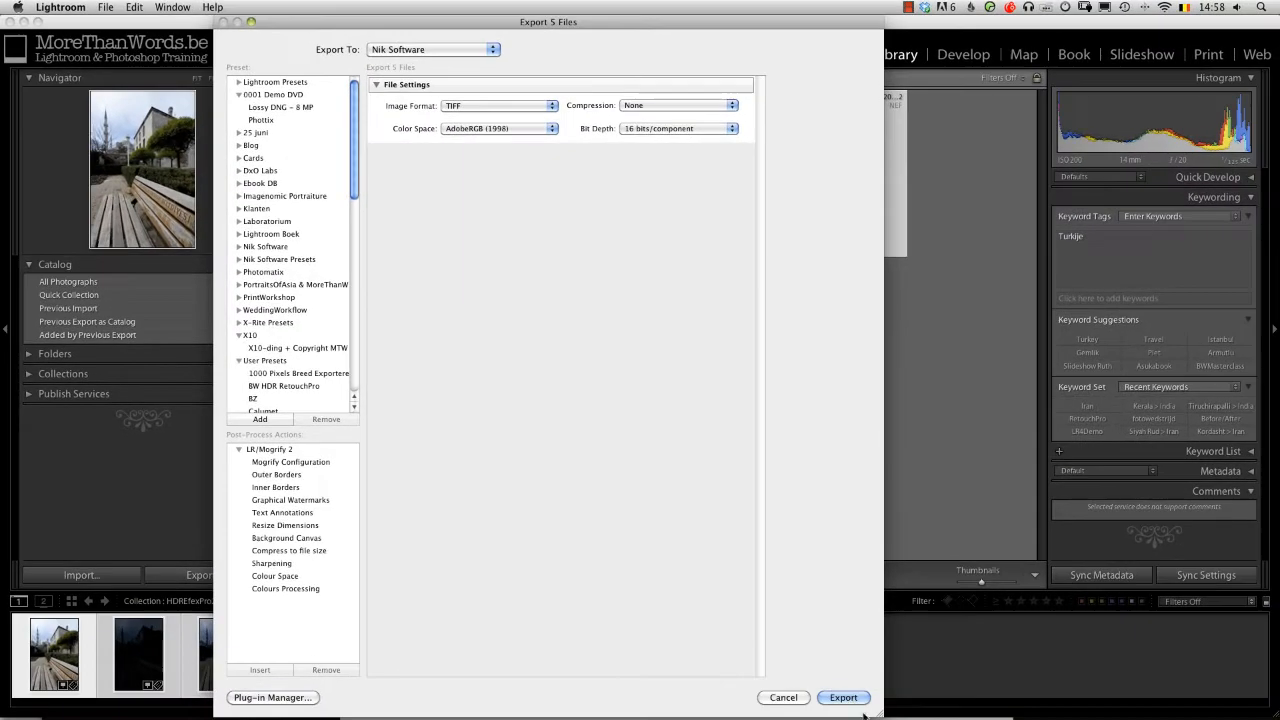
left_click(843, 694)
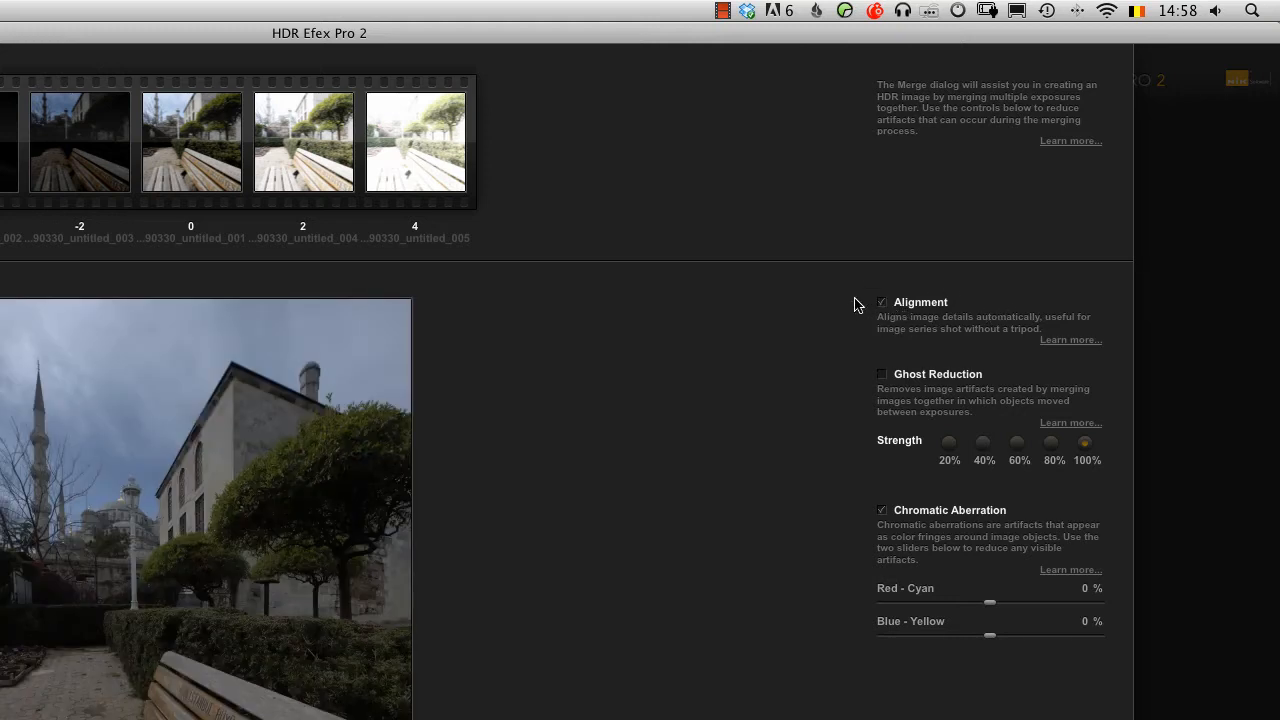
- Turn on the ghost reduction and chromatic aberration loupe in the merge preview, and create the HDR image
left_click(878, 510)
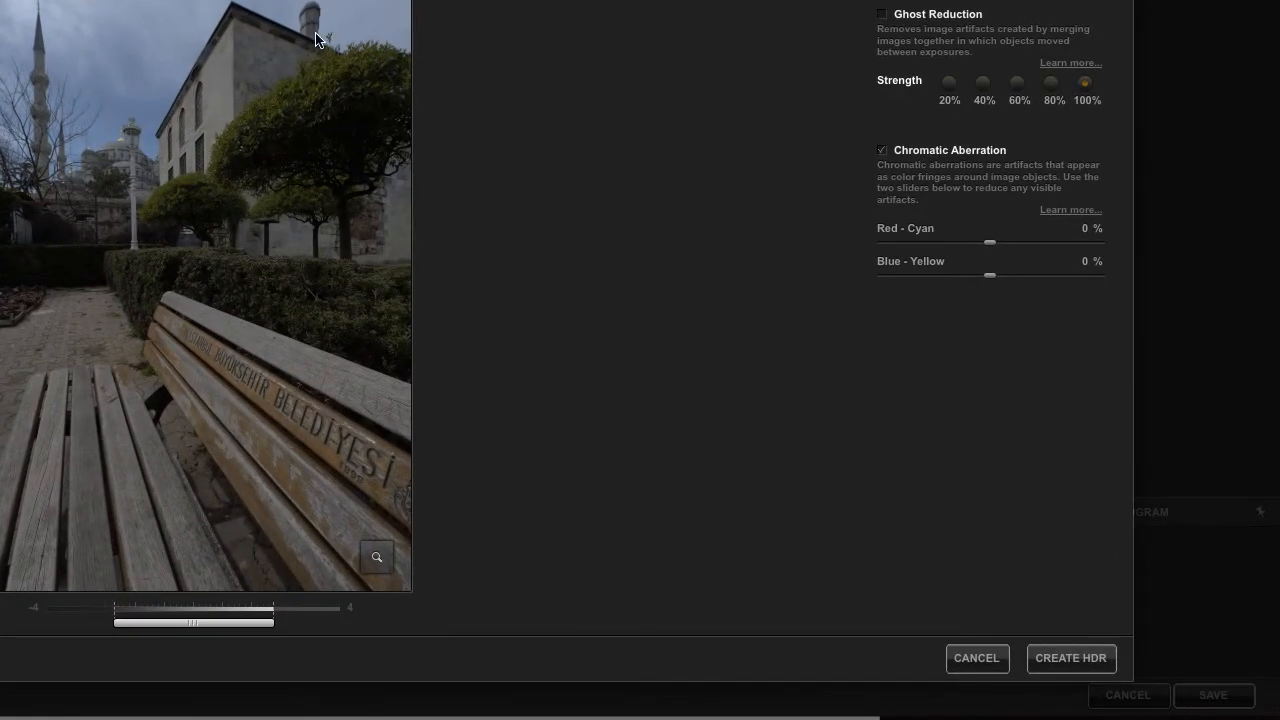
left_click(377, 558)
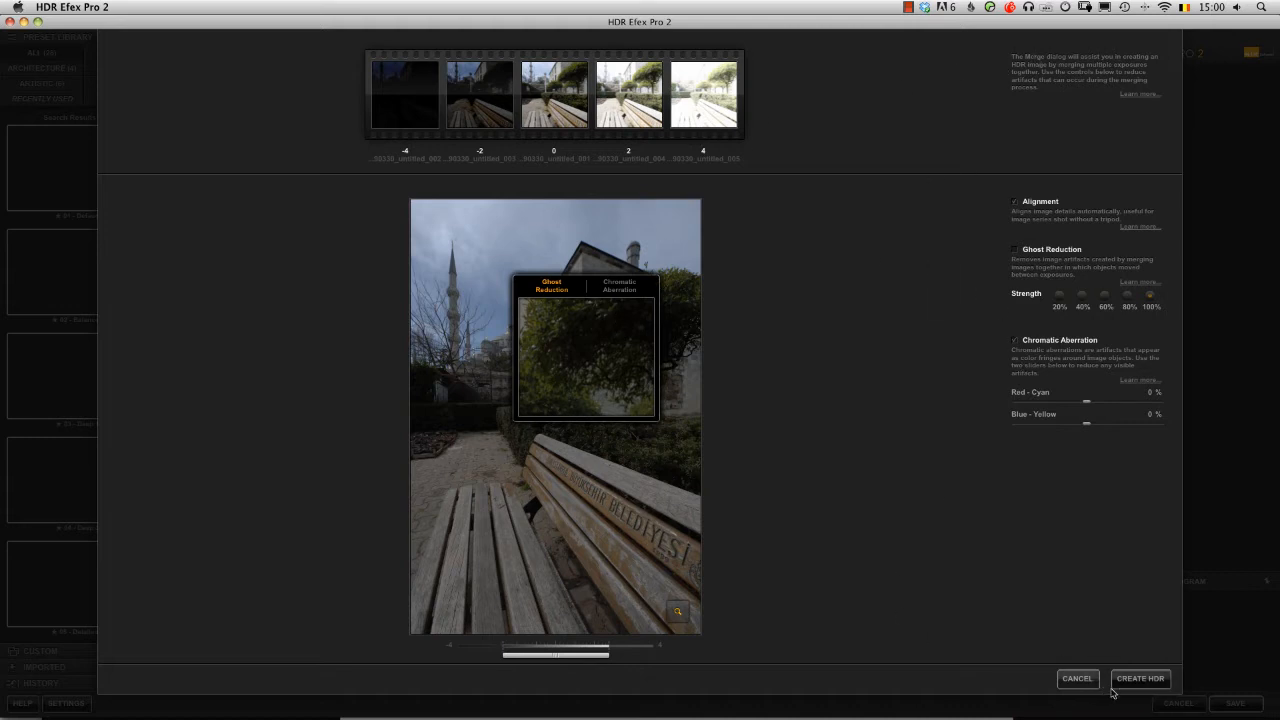
left_click(1147, 679)
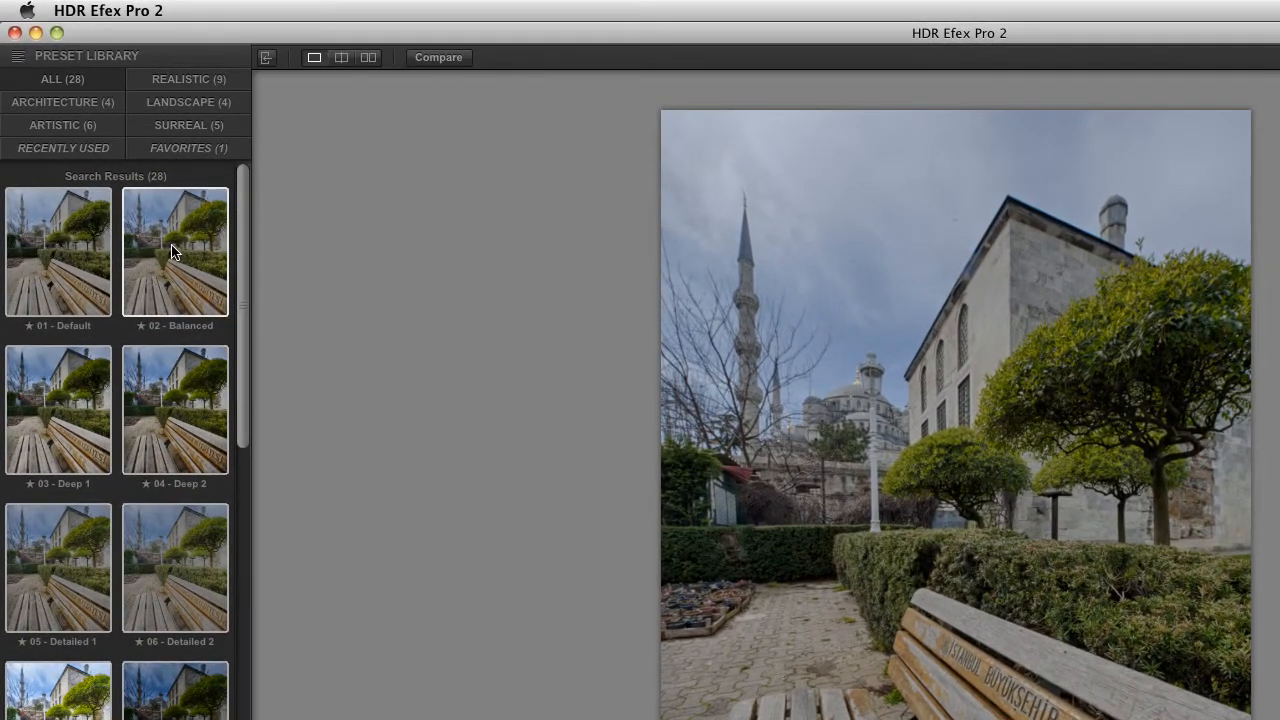
- Try the 02 - Balanced preset, and from the Realistic category the 04 - Deep 2 and 03 - Deep 1 presets
left_click(175, 258)
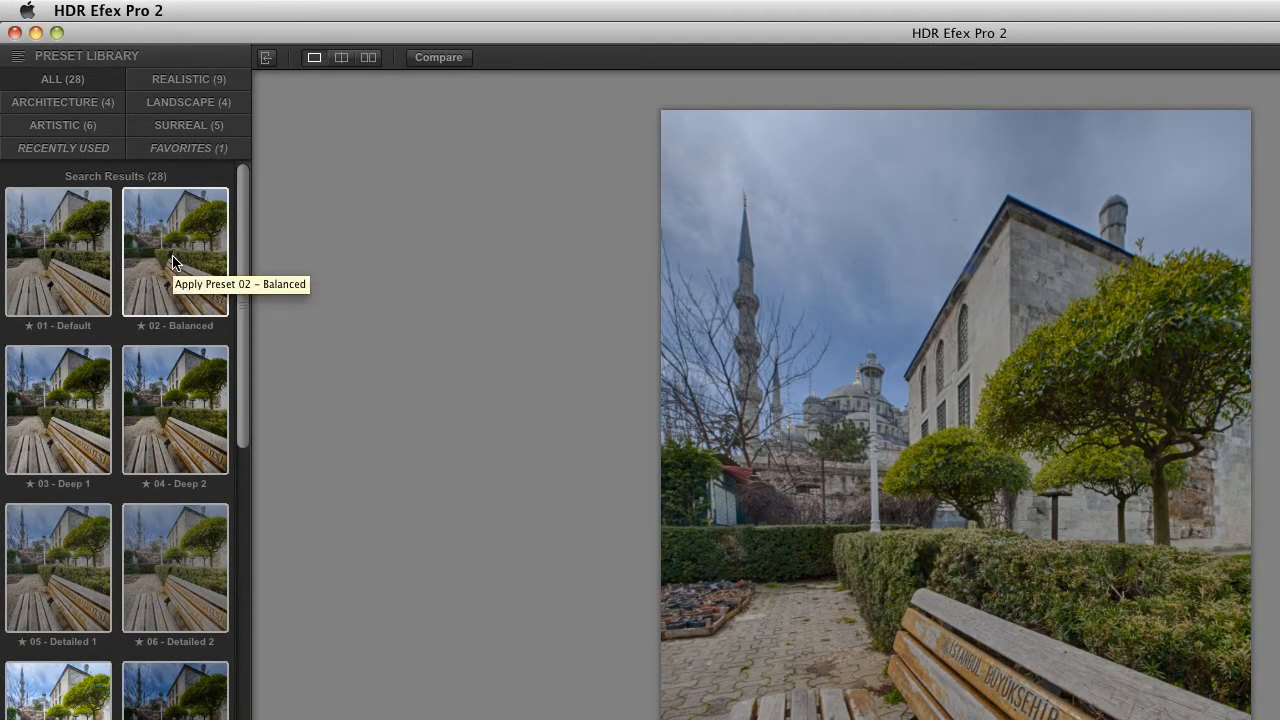
left_click(191, 84)
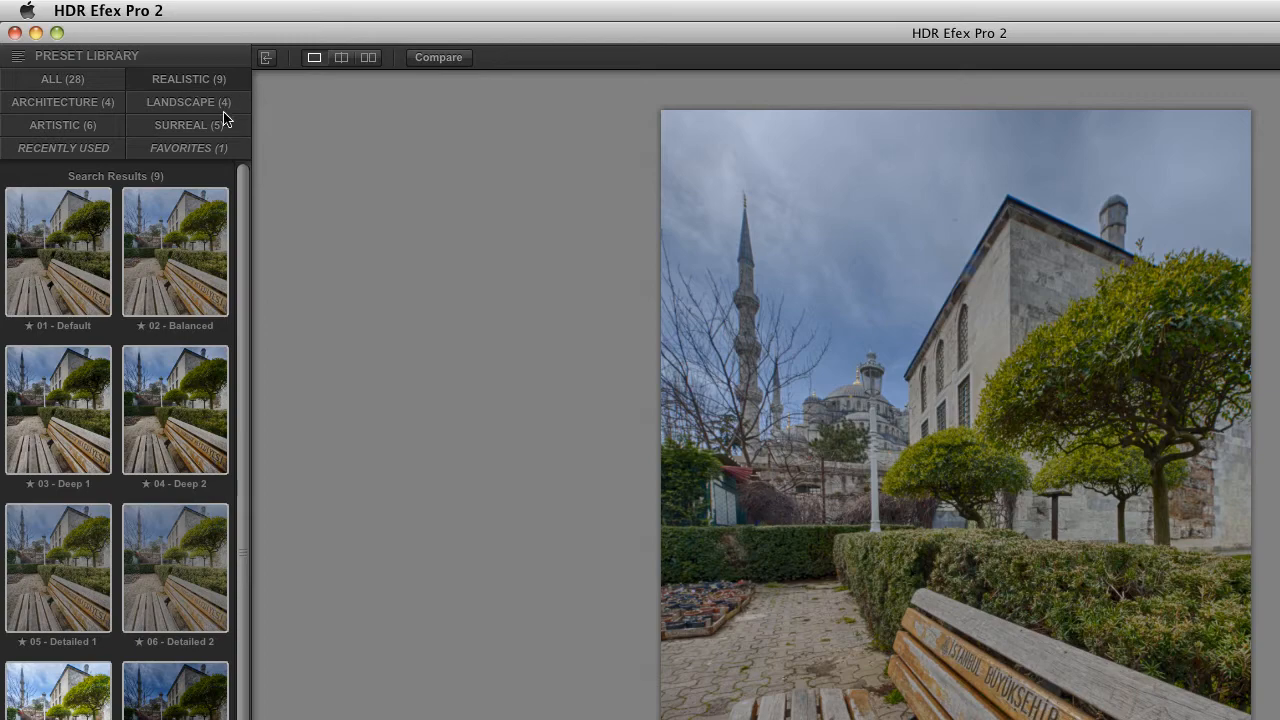
left_click(178, 432)
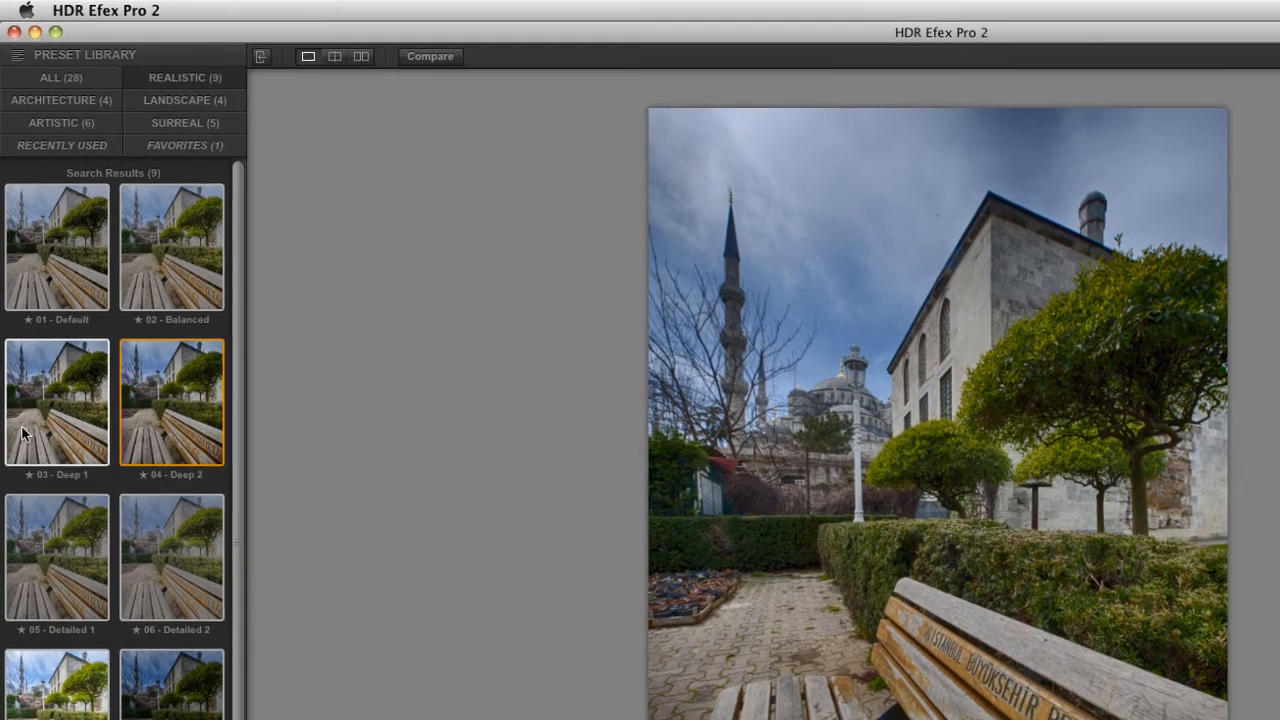
left_click(22, 432)
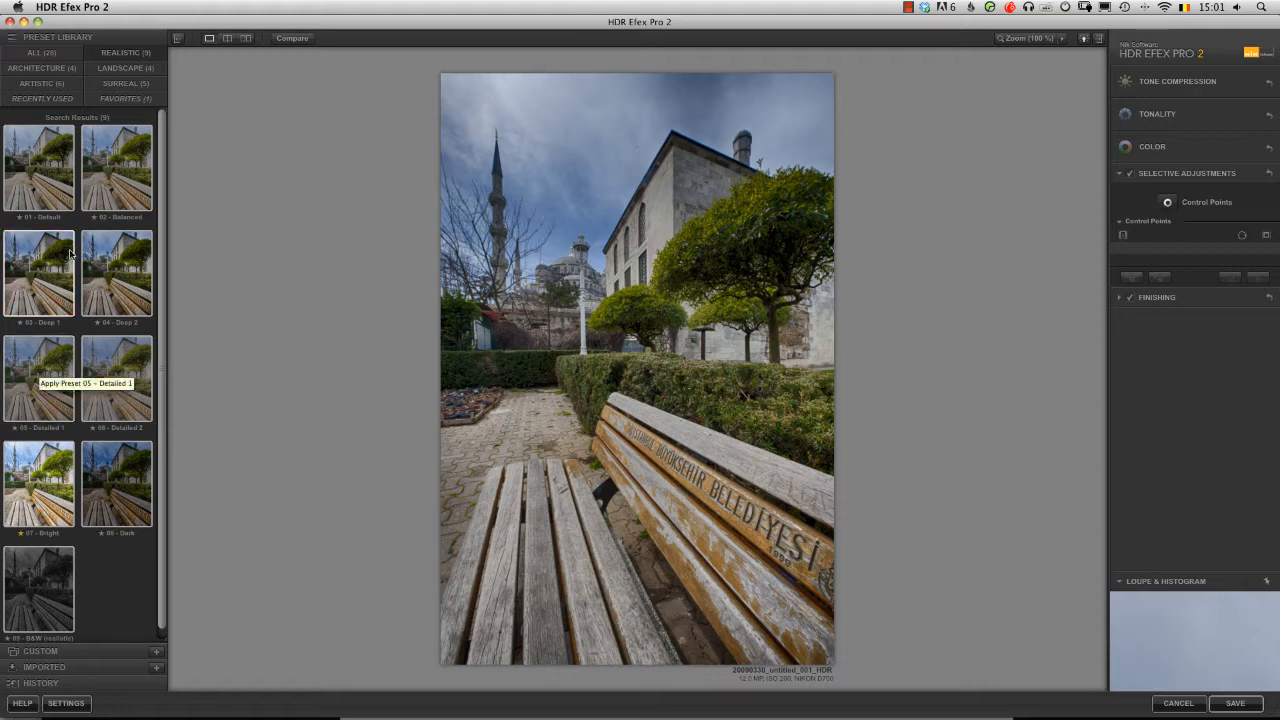
- Try the 18 - Pale & Structured preset from the Surreal category and review the history of applied presets
left_click(133, 86)
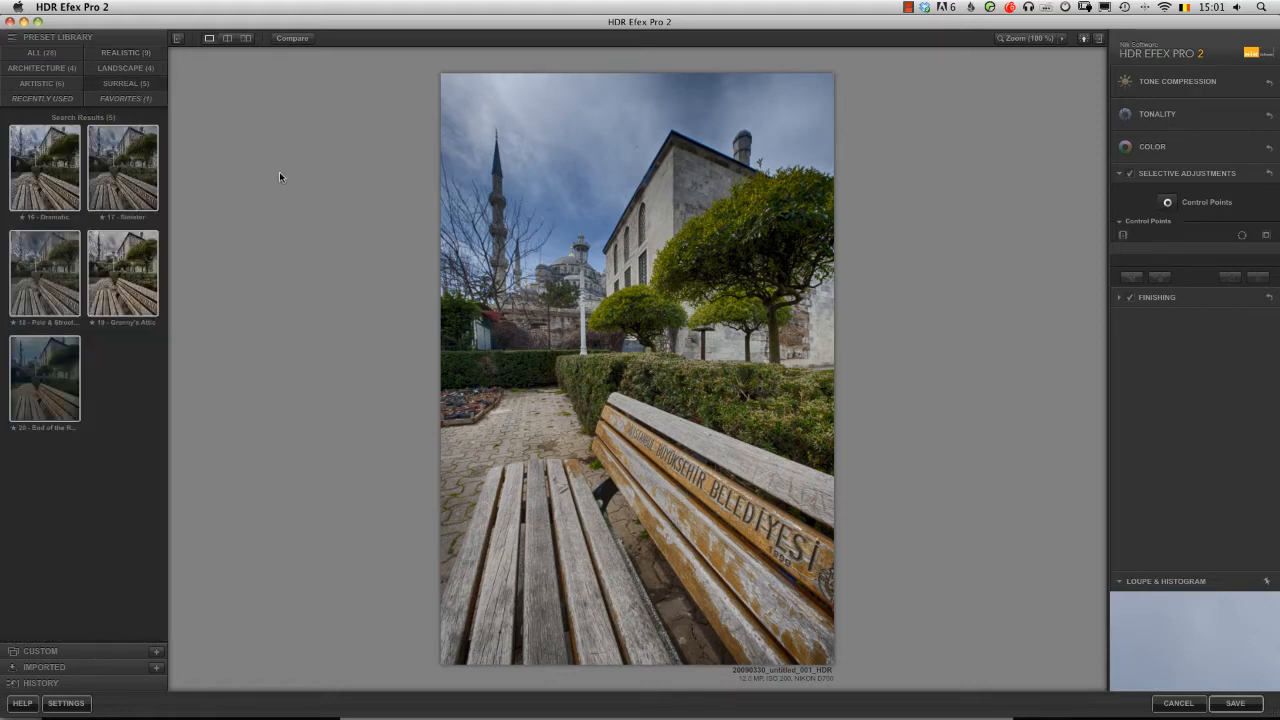
left_click(38, 306)
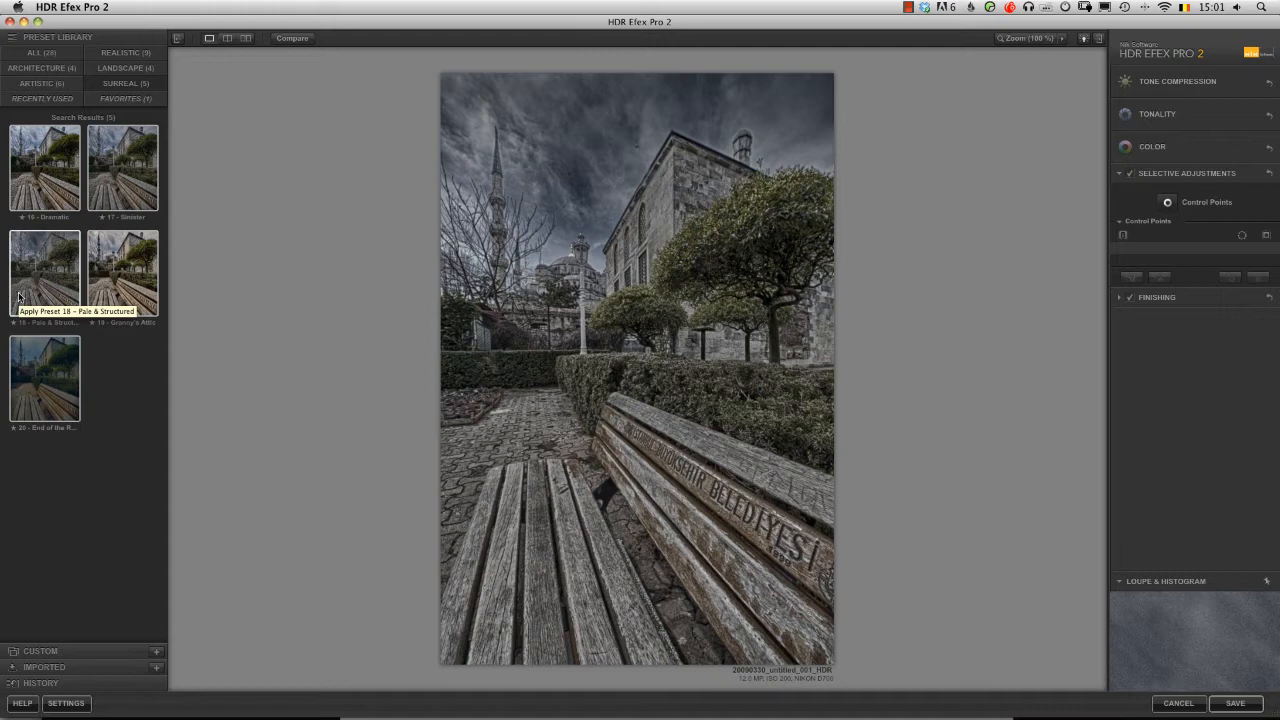
left_click(18, 295)
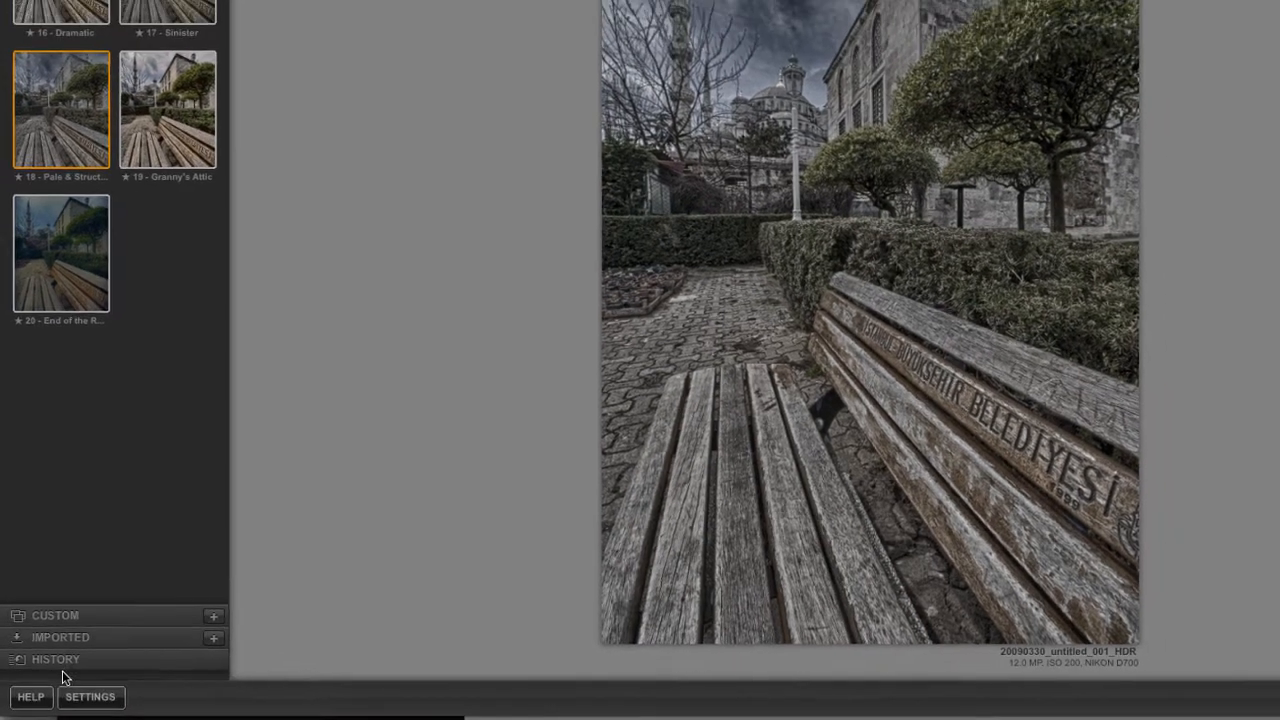
left_click(68, 668)
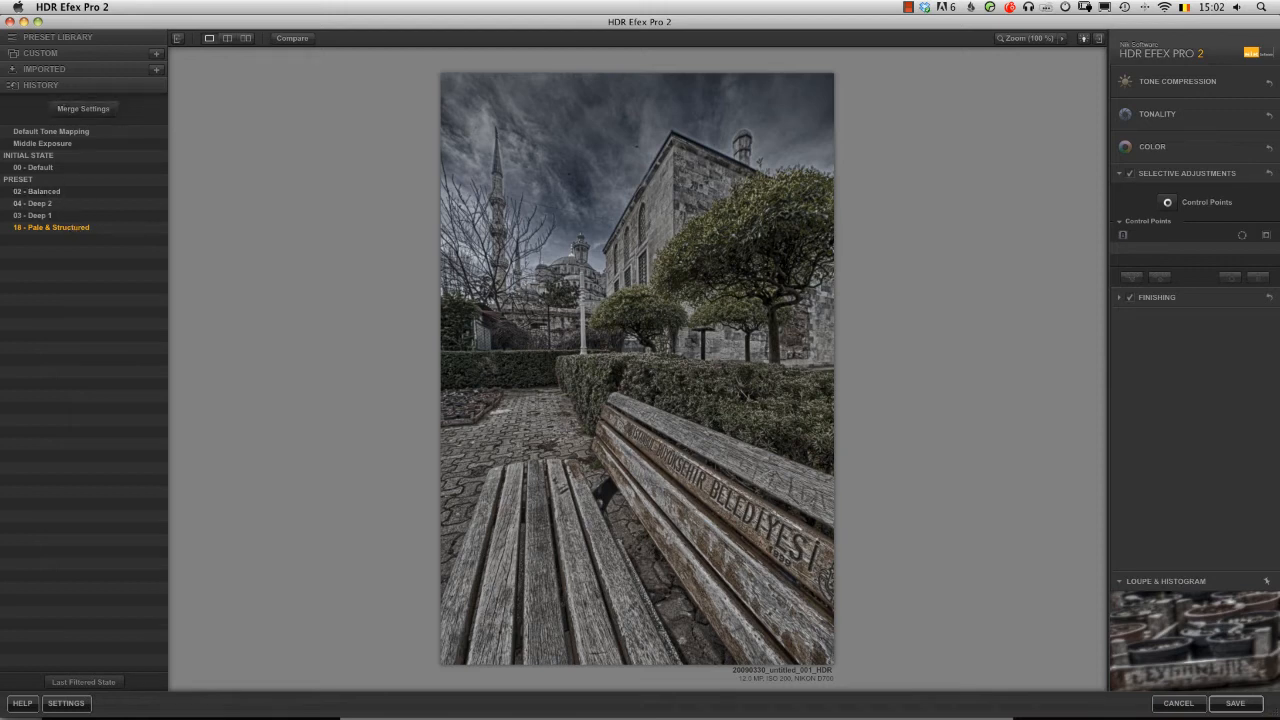
left_click(47, 38)
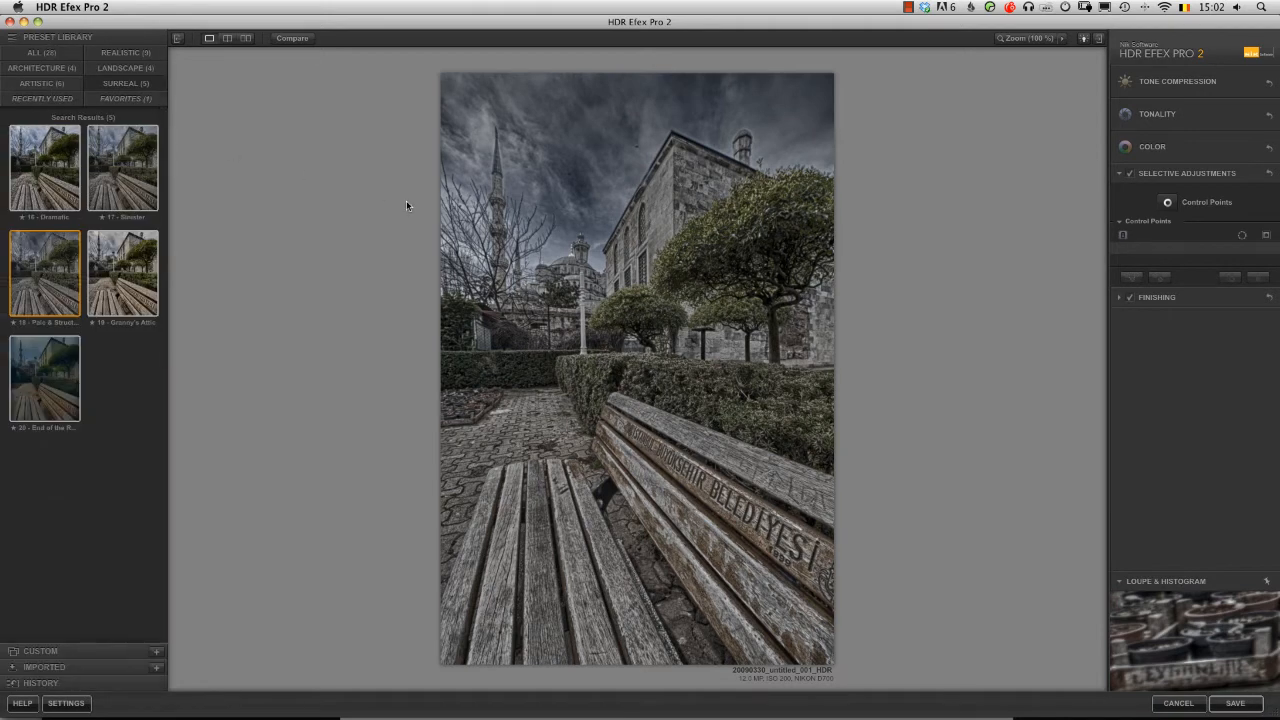
- Apply the 07 - Bright preset from the favorite presets
left_click(41, 55)
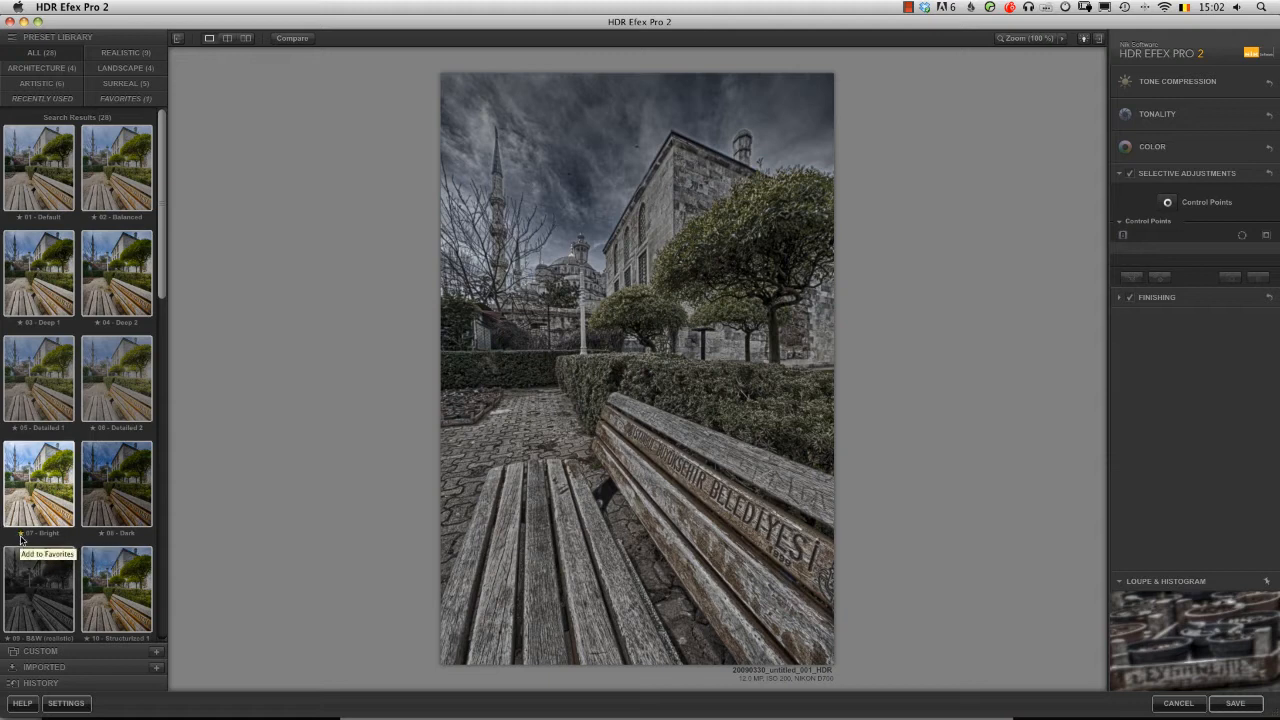
left_click(123, 100)
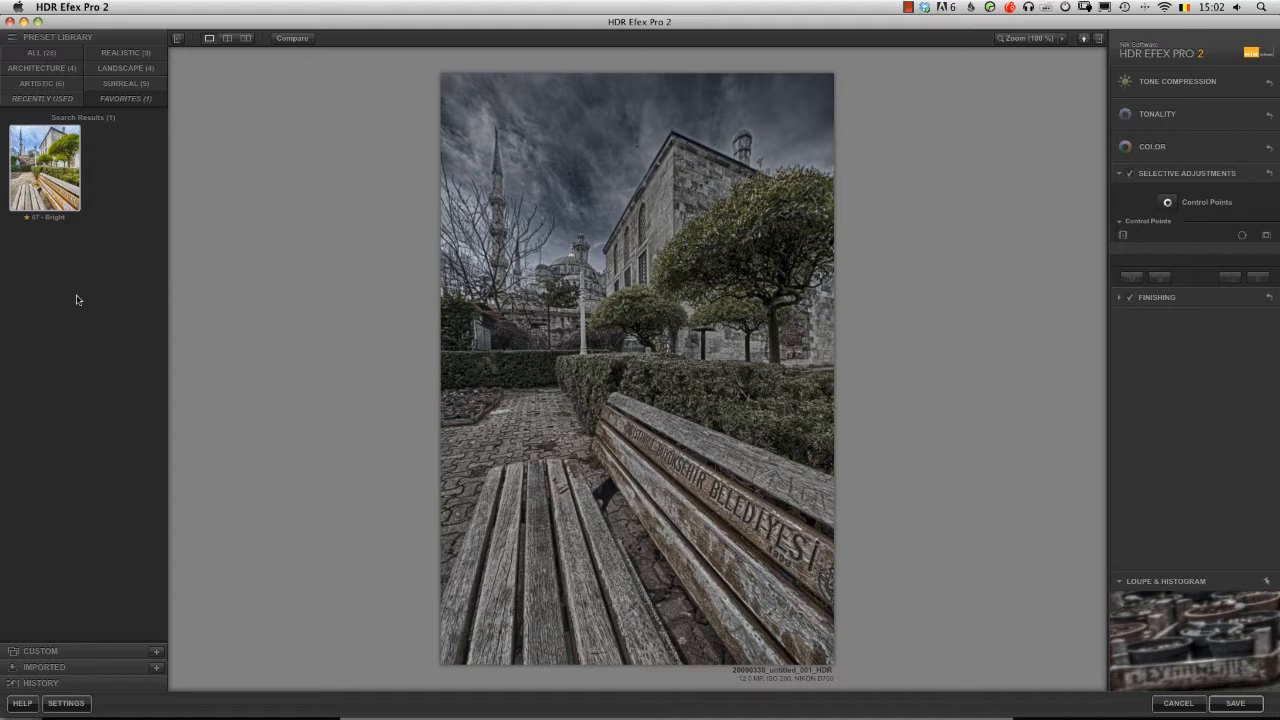
left_click(50, 170)
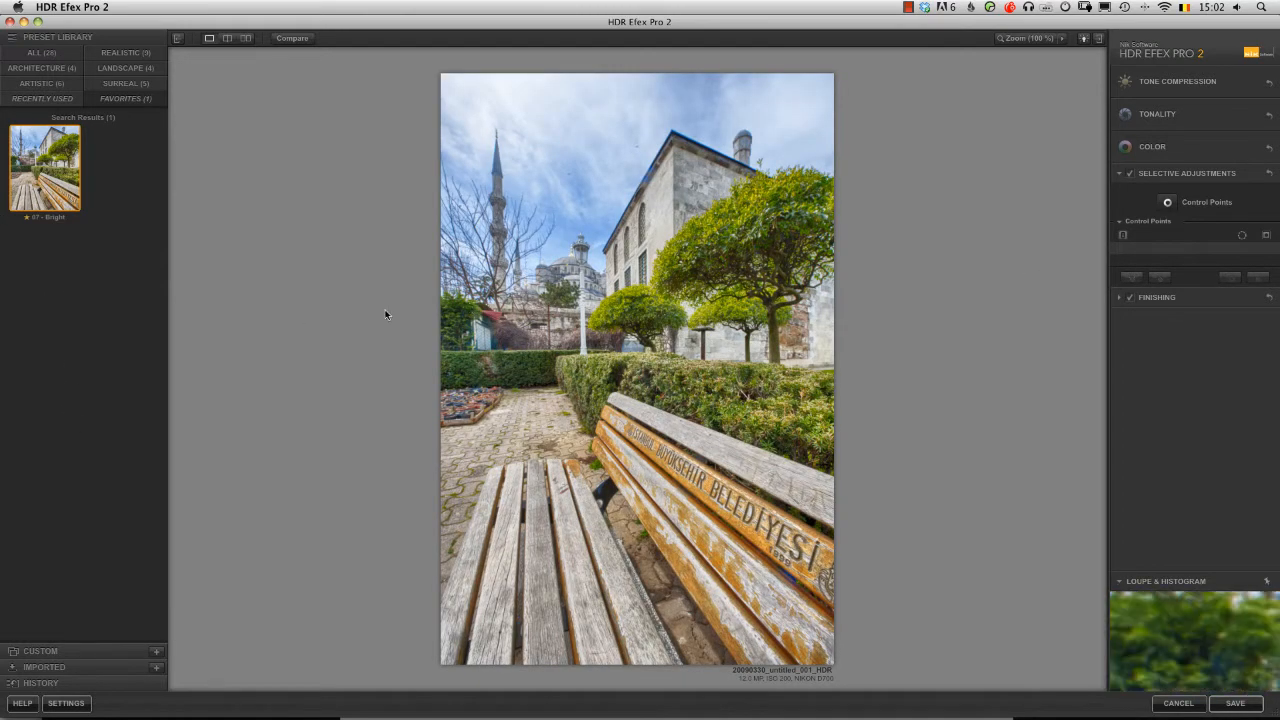
- Reveal the tone compression and HDR method settings, and set Tone Compression to 35%
left_click(1210, 85)
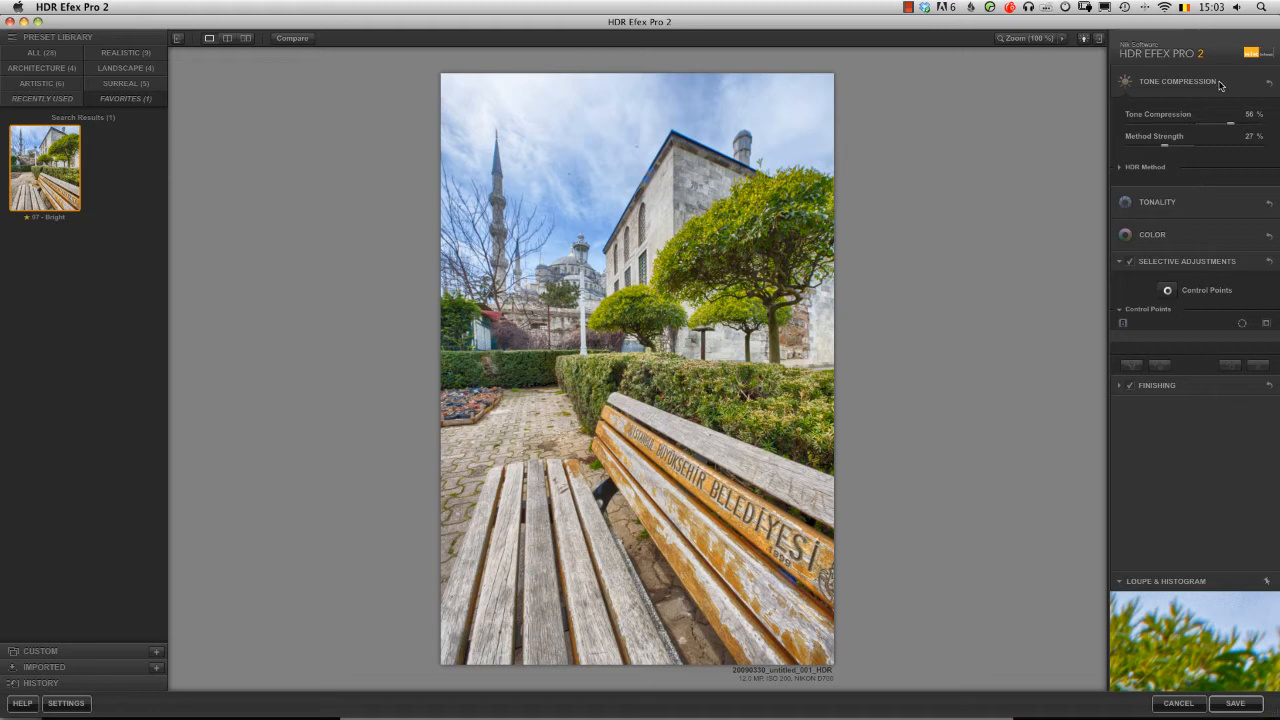
left_click(1121, 168)
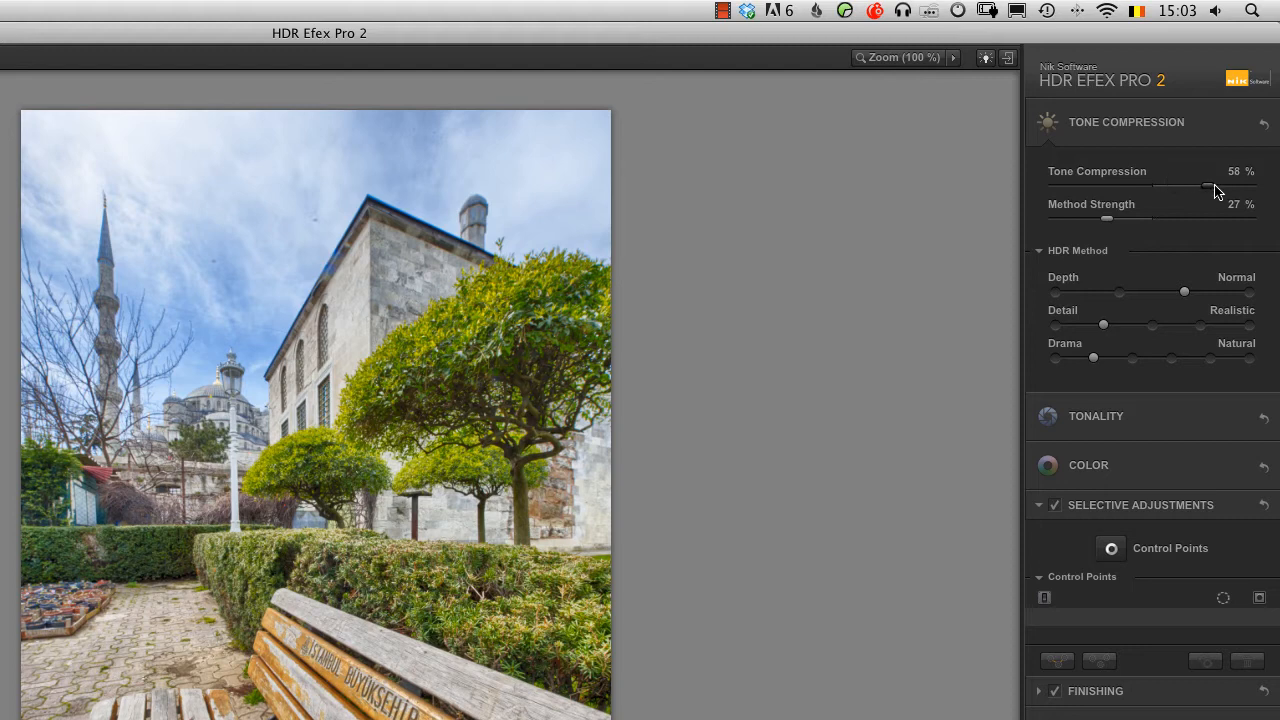
left_click_drag(1214, 190, 1042, 193)
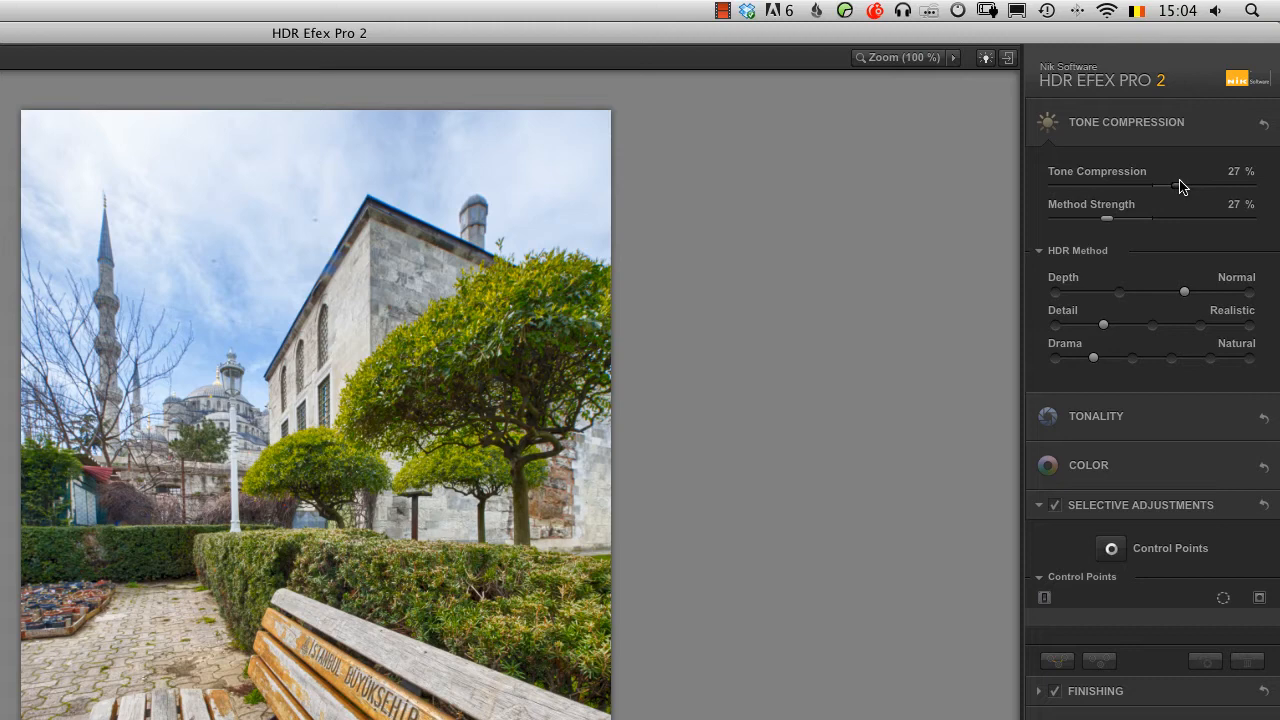
left_click_drag(1180, 186, 1189, 189)
- Compare the HDR method's Depth levels, including Normal and Strong, and set Depth to Subtle
left_click(1056, 293)
left_click(1120, 294)
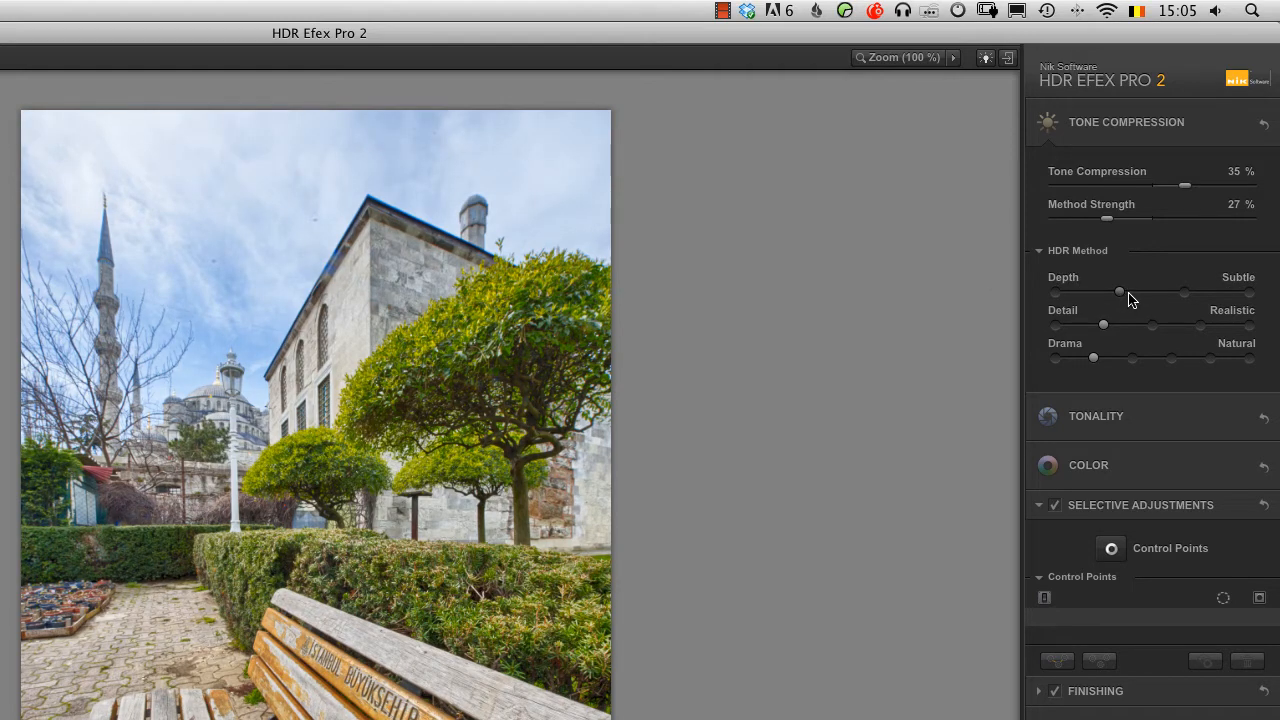
left_click(1187, 296)
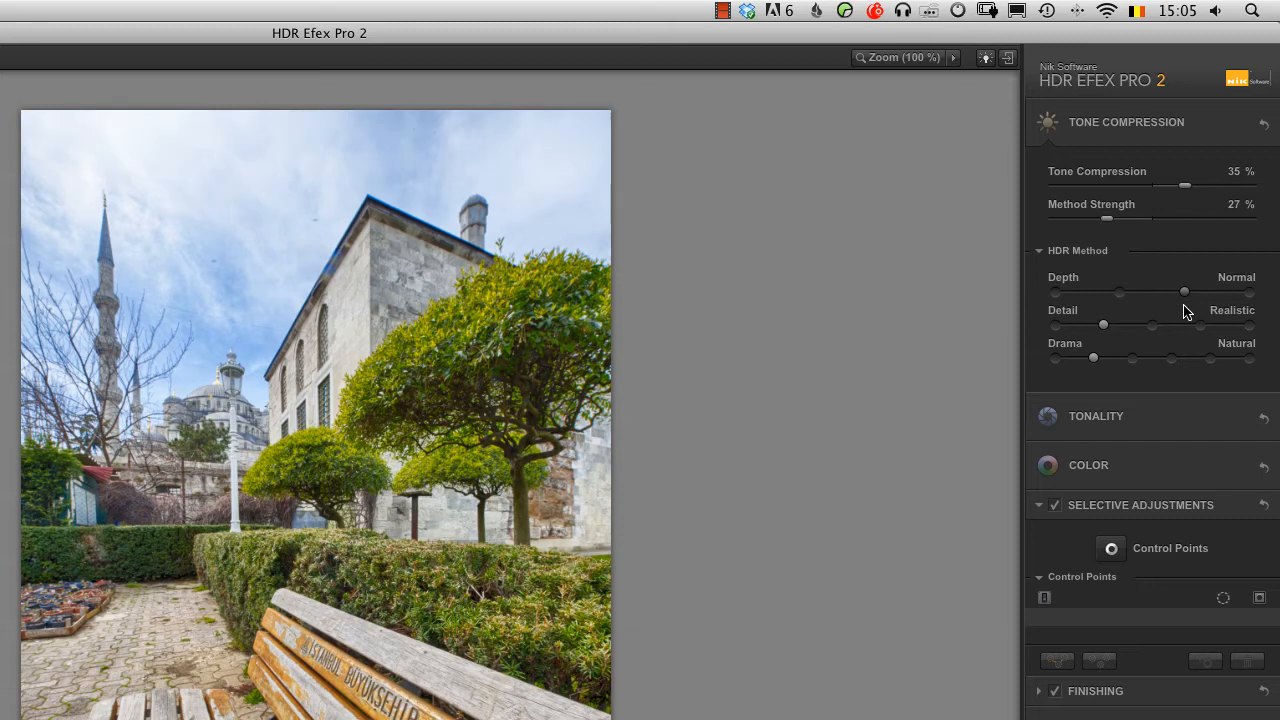
left_click(1248, 296)
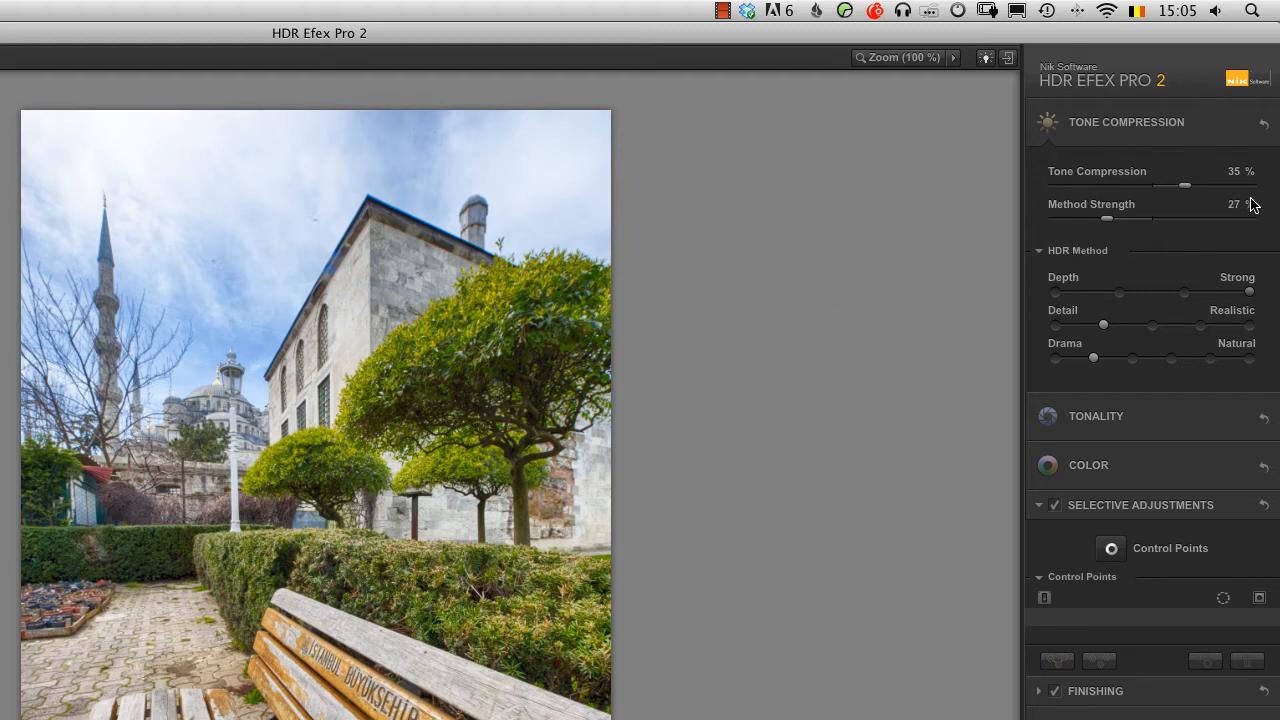
left_click(1121, 293)
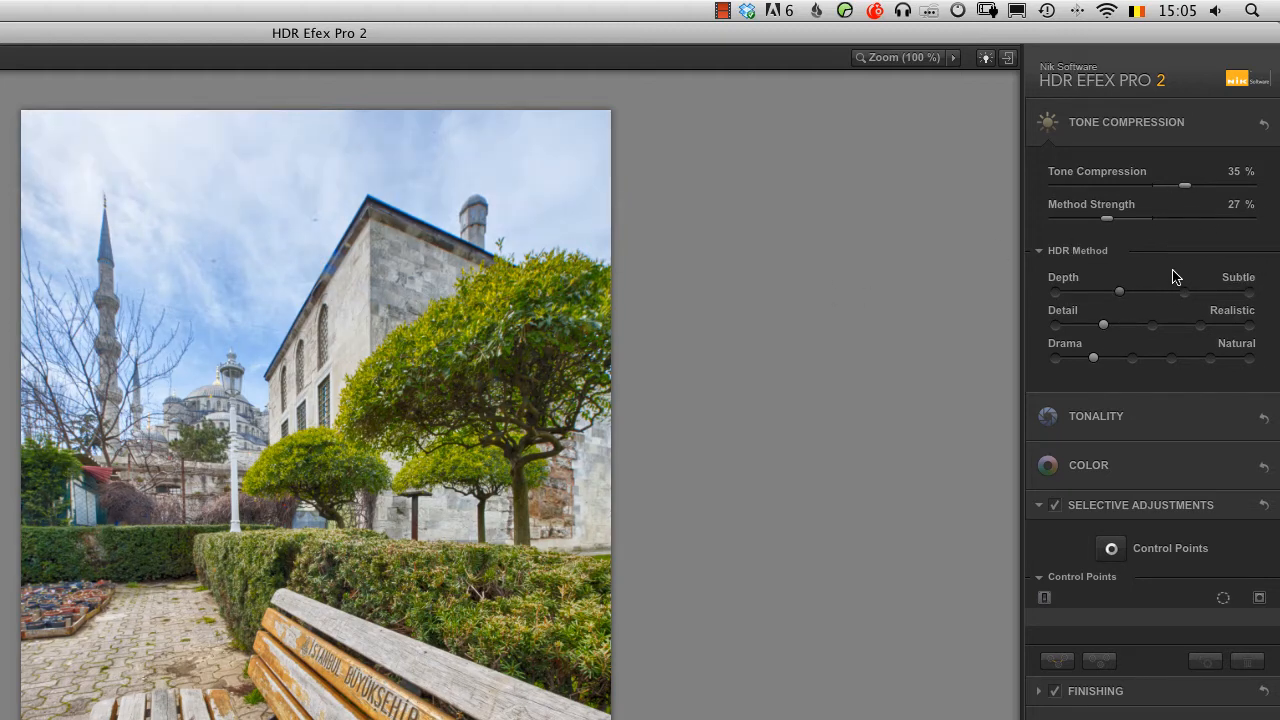
- Compare the HDR method's Detail levels from Soft to Grungy and Drama at Flat, then restore Detail to Realistic and Drama to Natural
left_click(1056, 326)
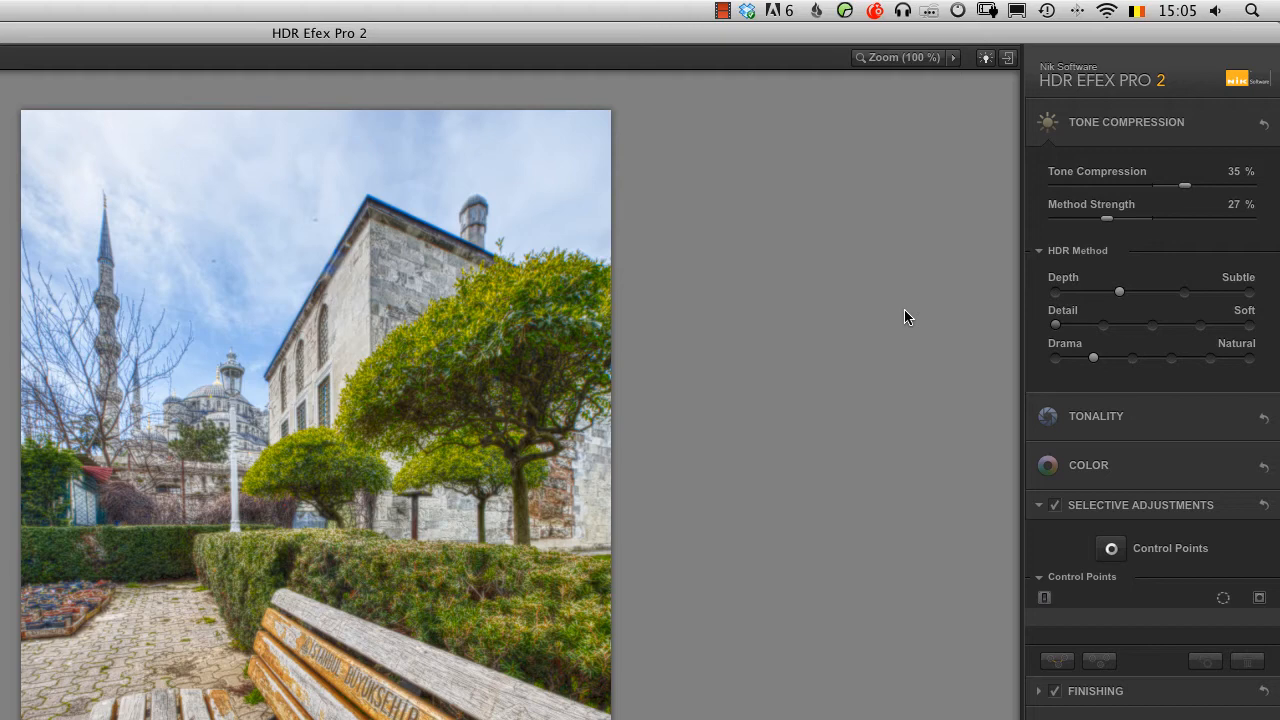
left_click(1103, 326)
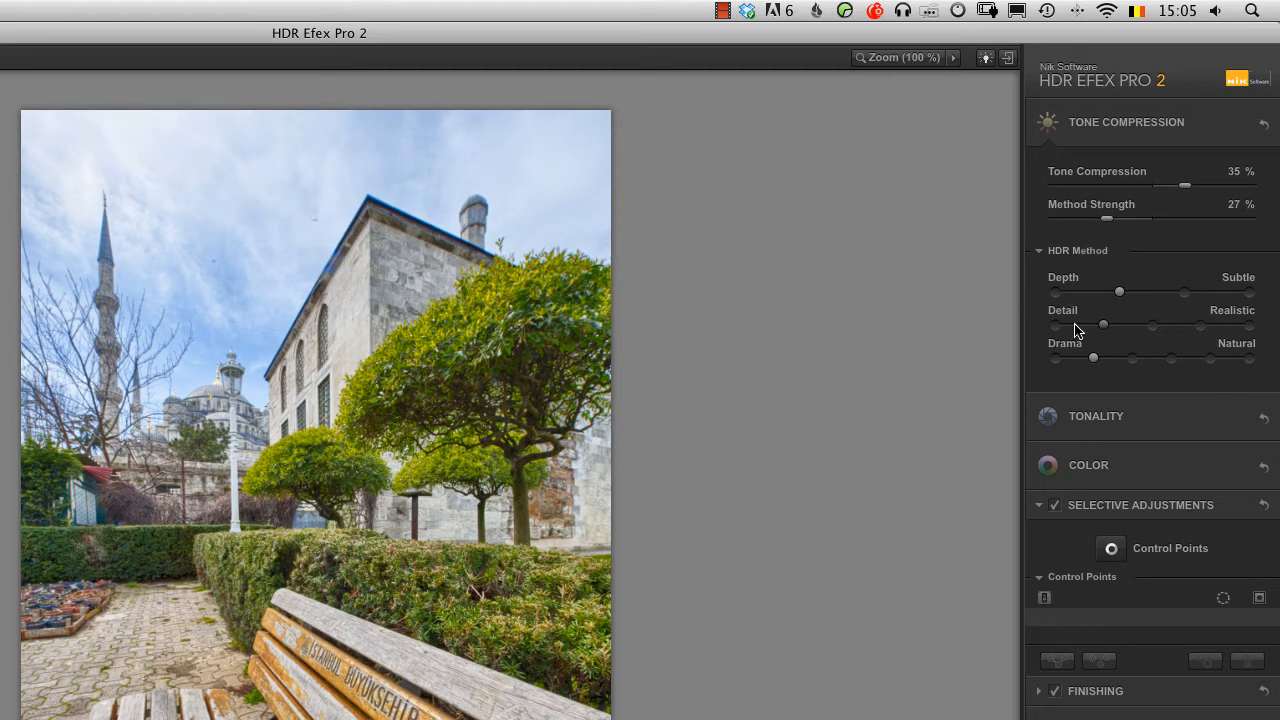
left_click(1153, 327)
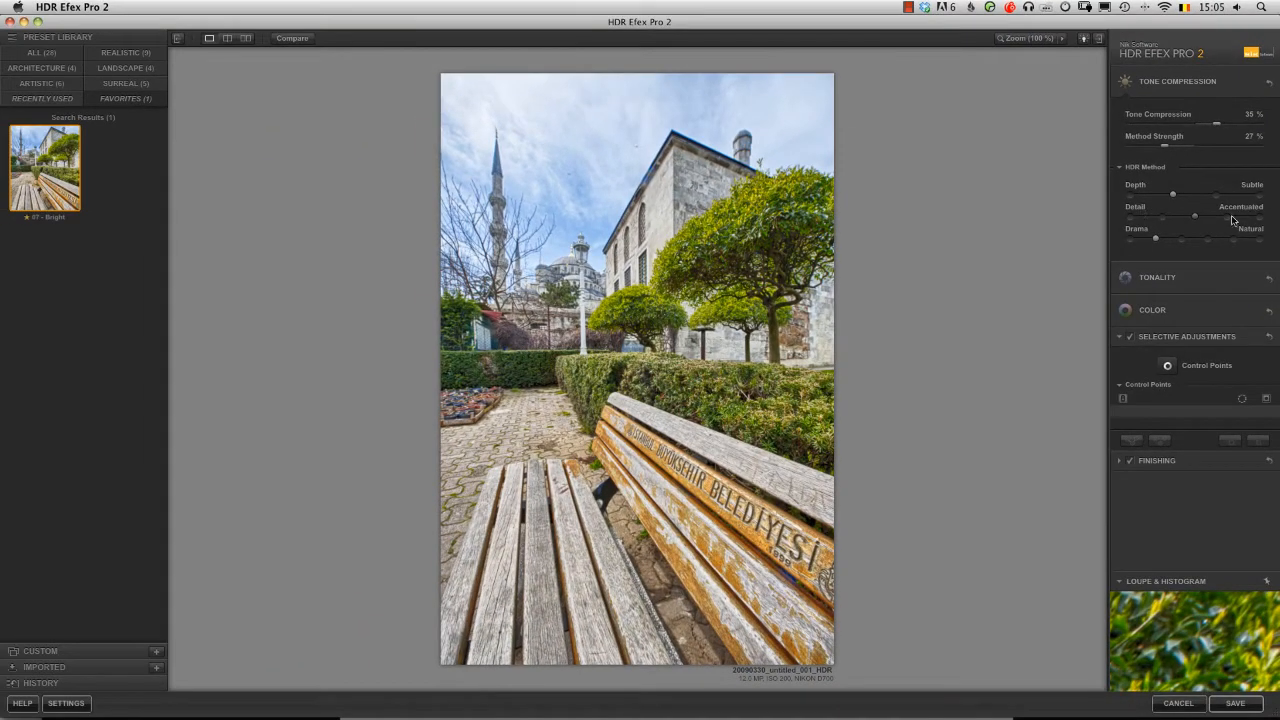
left_click(1230, 219)
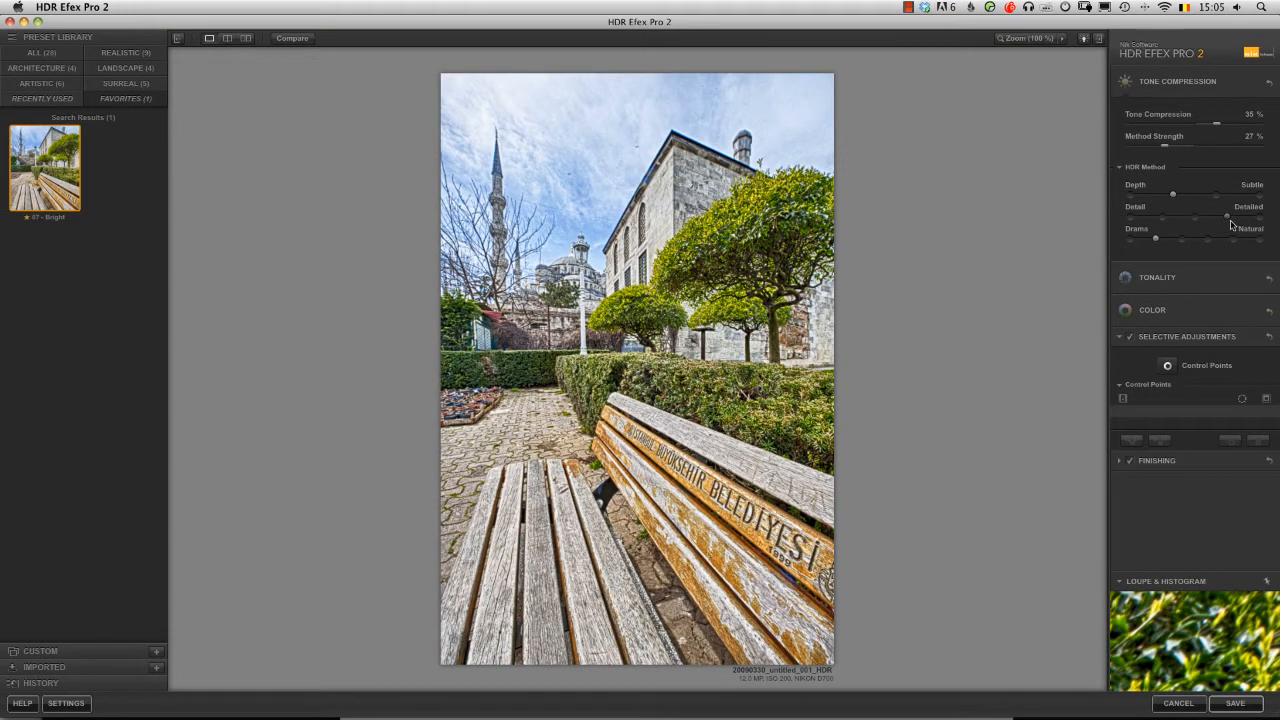
left_click(1257, 220)
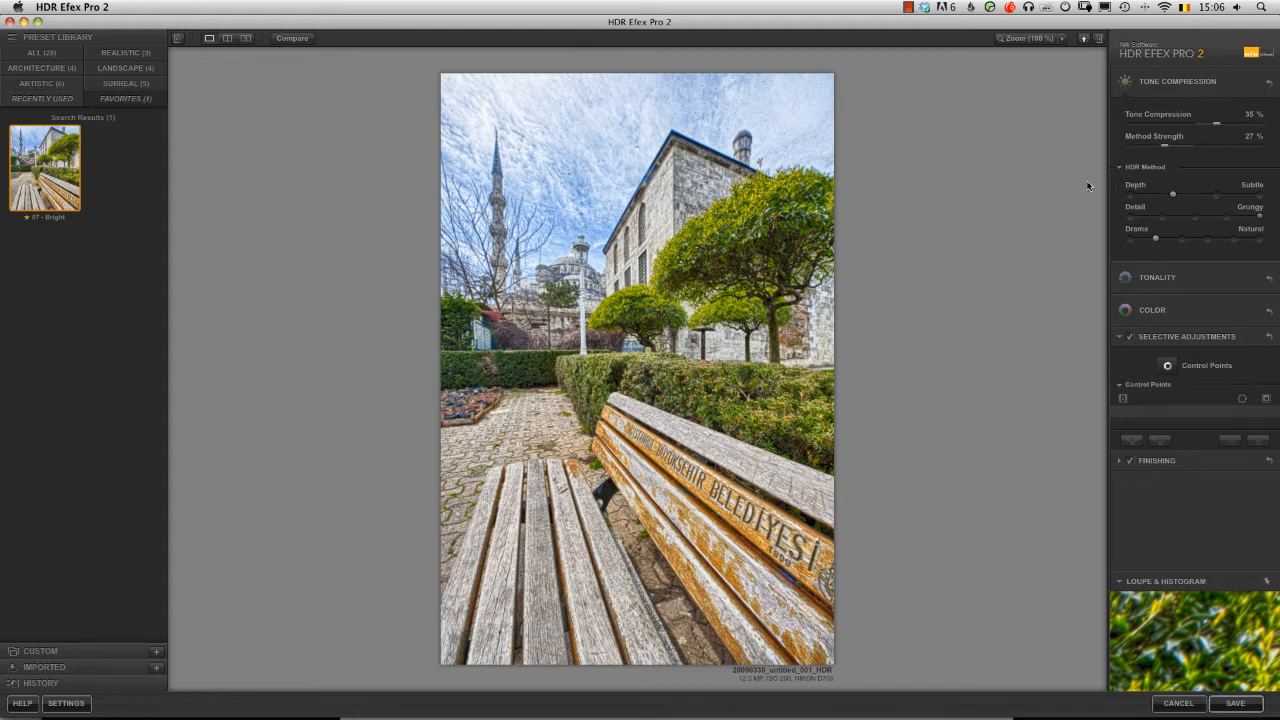
left_click(1160, 216)
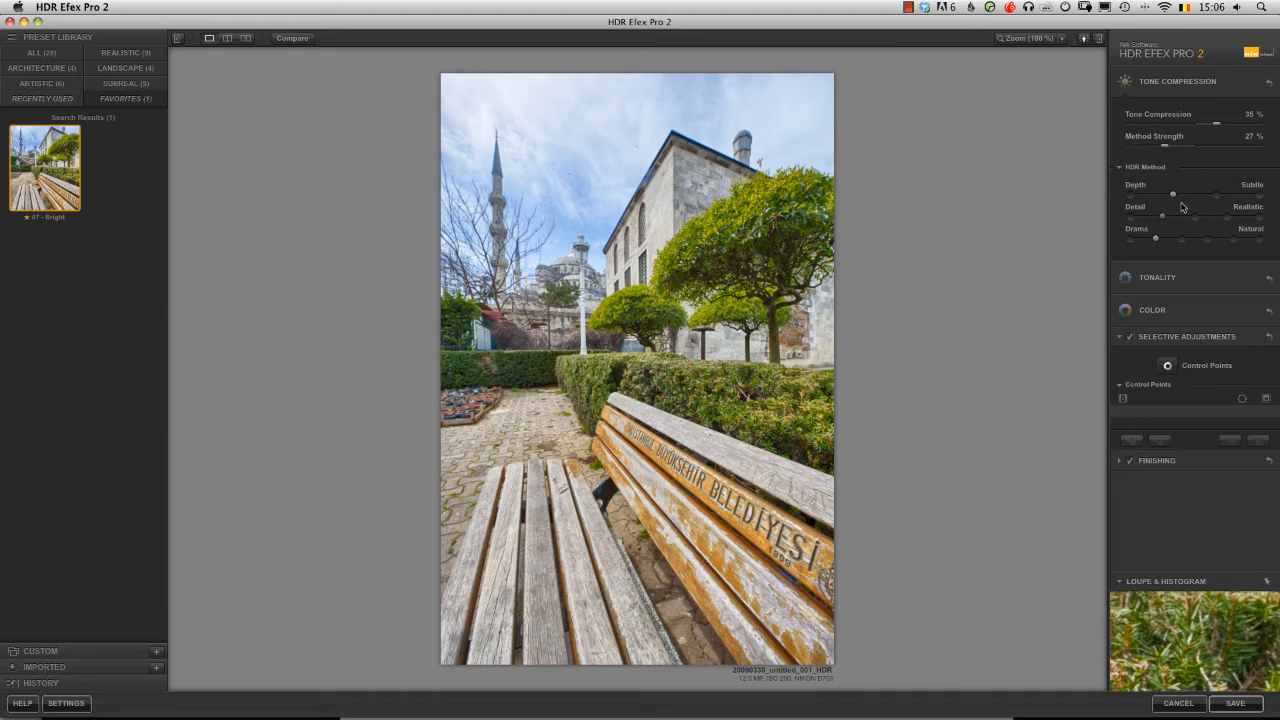
left_click(1131, 239)
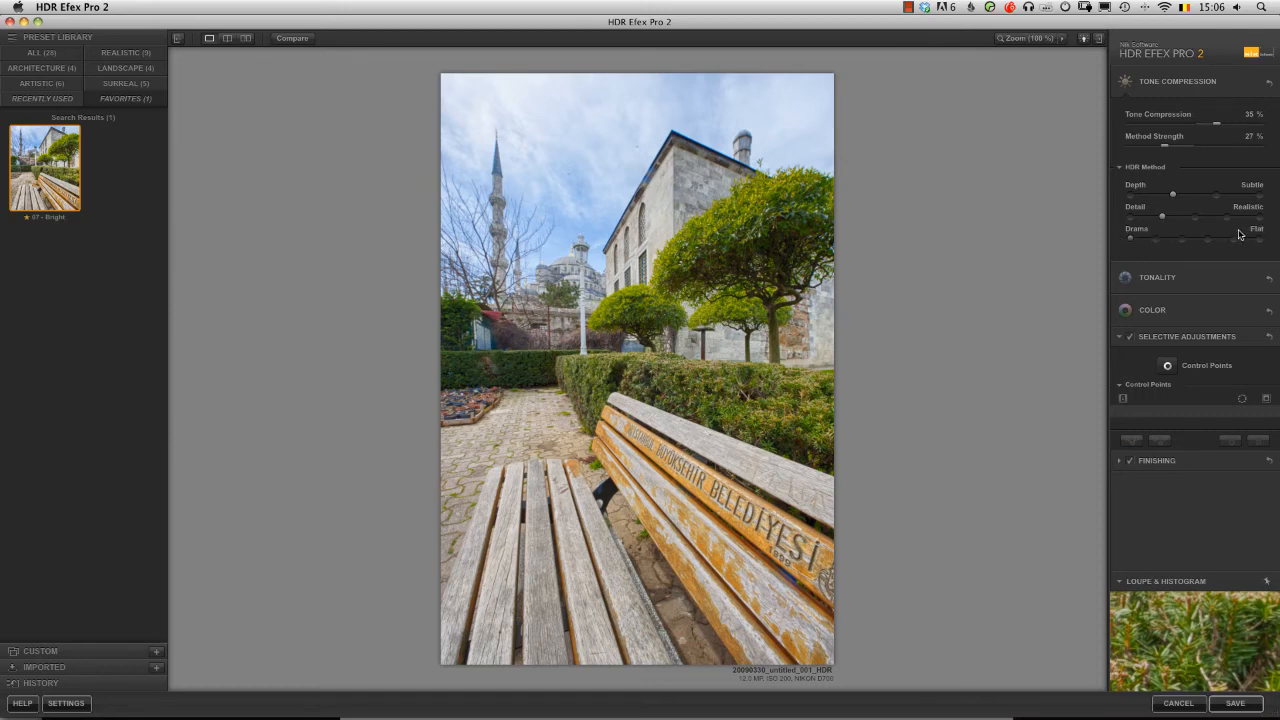
mouse_move(1157, 241)
left_mouse_down()
mouse_move(1246, 262)
mouse_move(1260, 253)
mouse_move(1157, 243)
left_mouse_up()
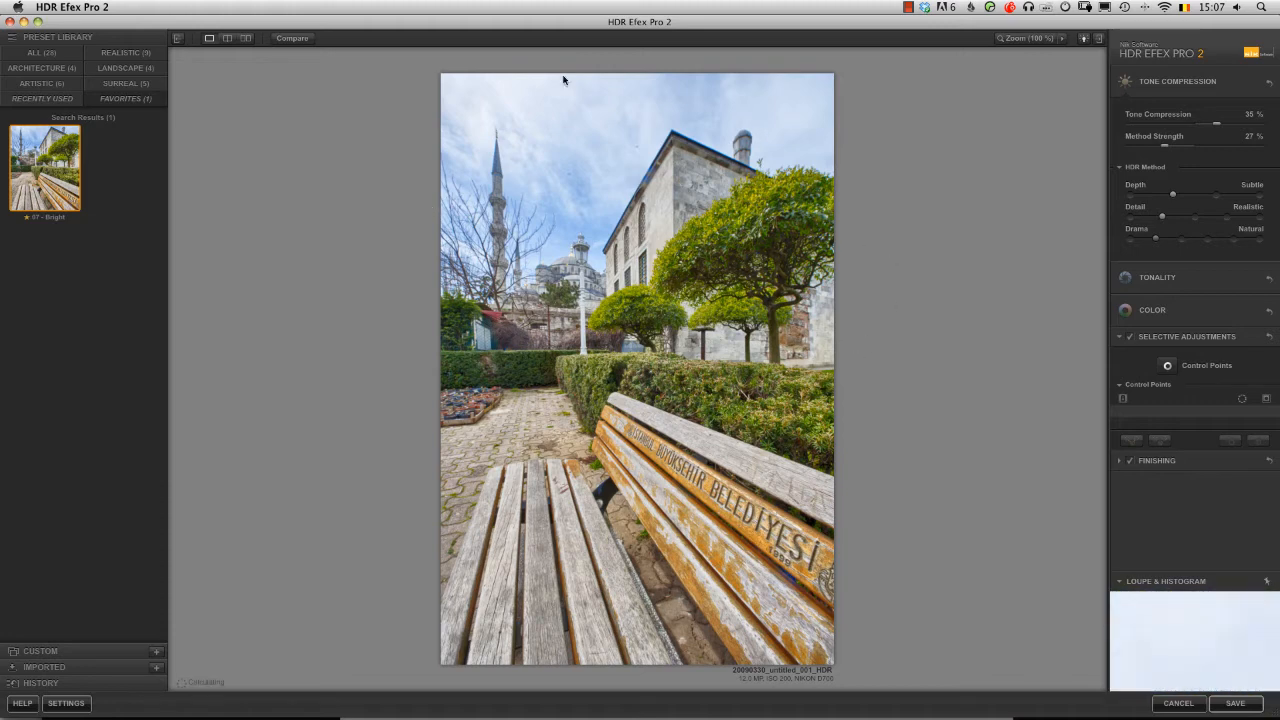
- Reveal the tonality settings and set Structure to 53%
left_click(1163, 280)
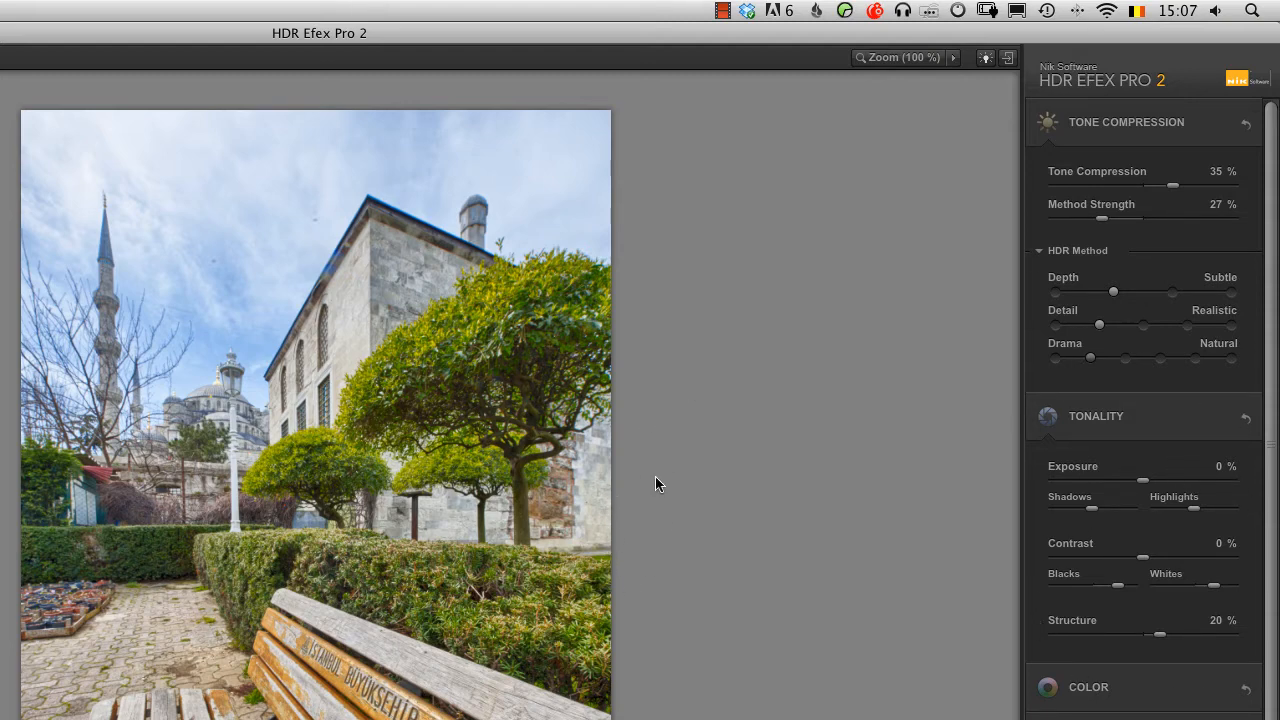
left_click_drag(1269, 541, 1267, 607)
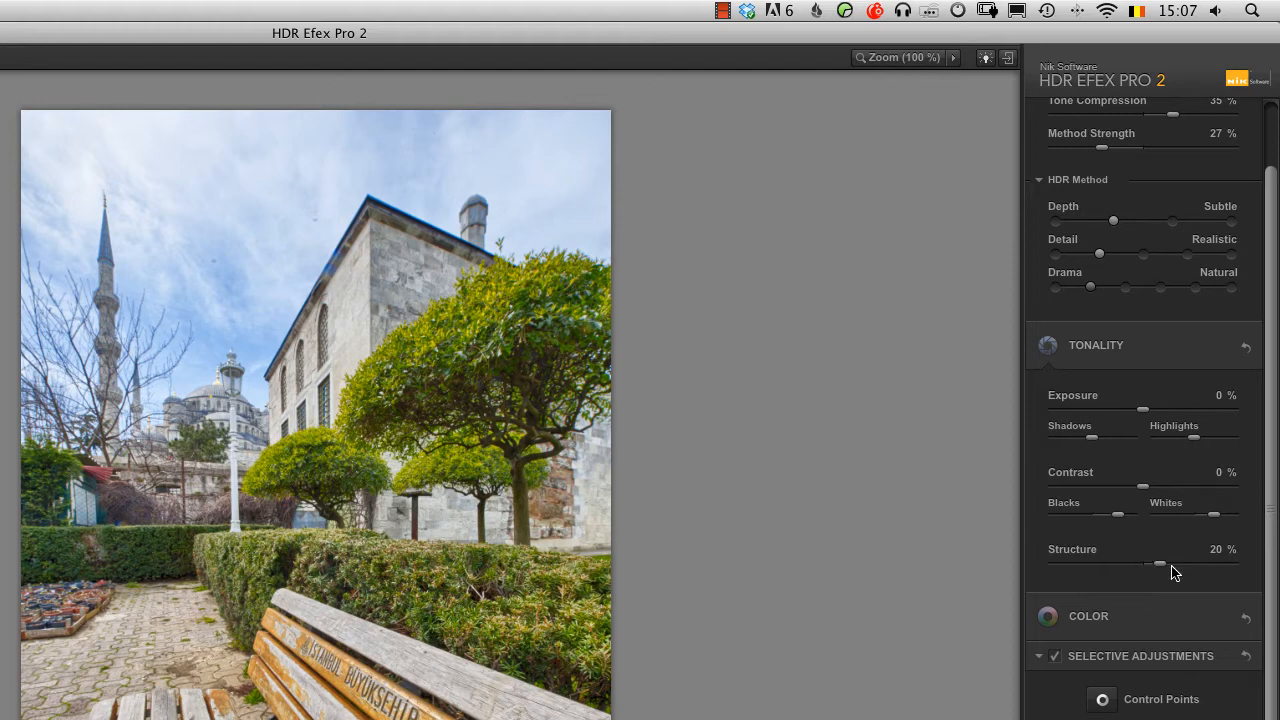
left_click_drag(1158, 566, 1190, 567)
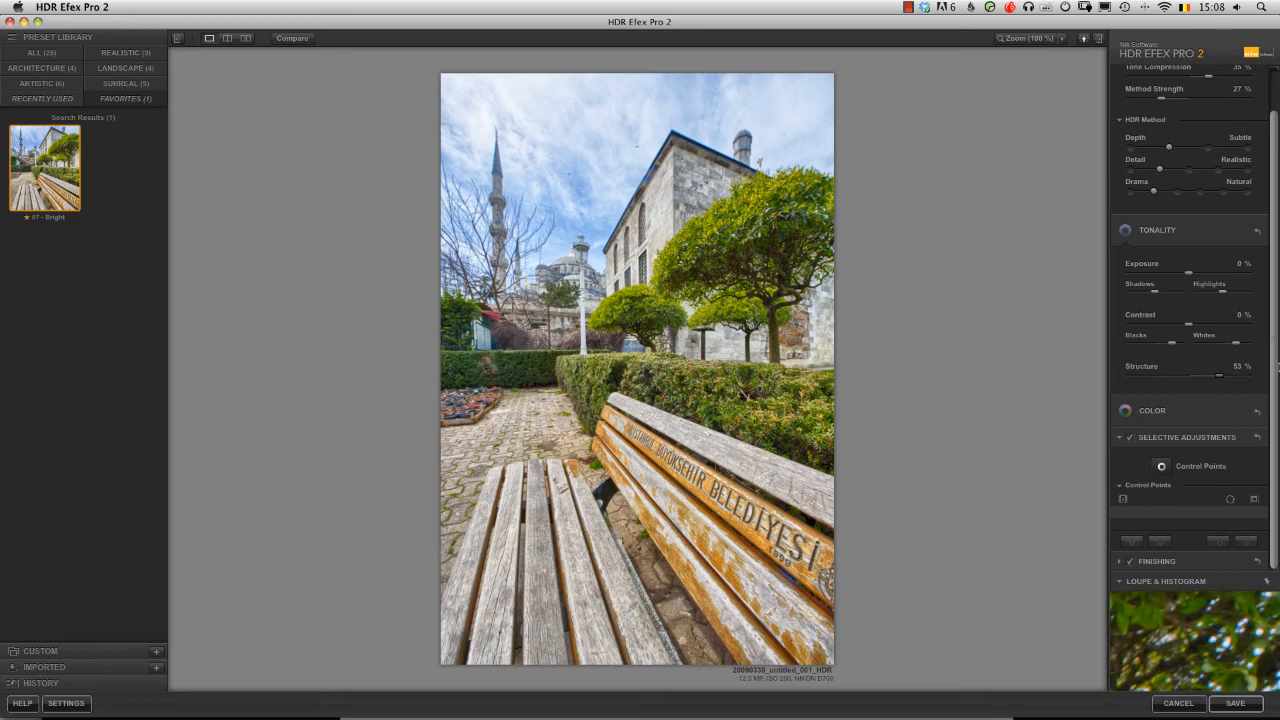
- Reveal the color settings, try Saturation at -19%, and set it to 6%
left_click(1153, 413)
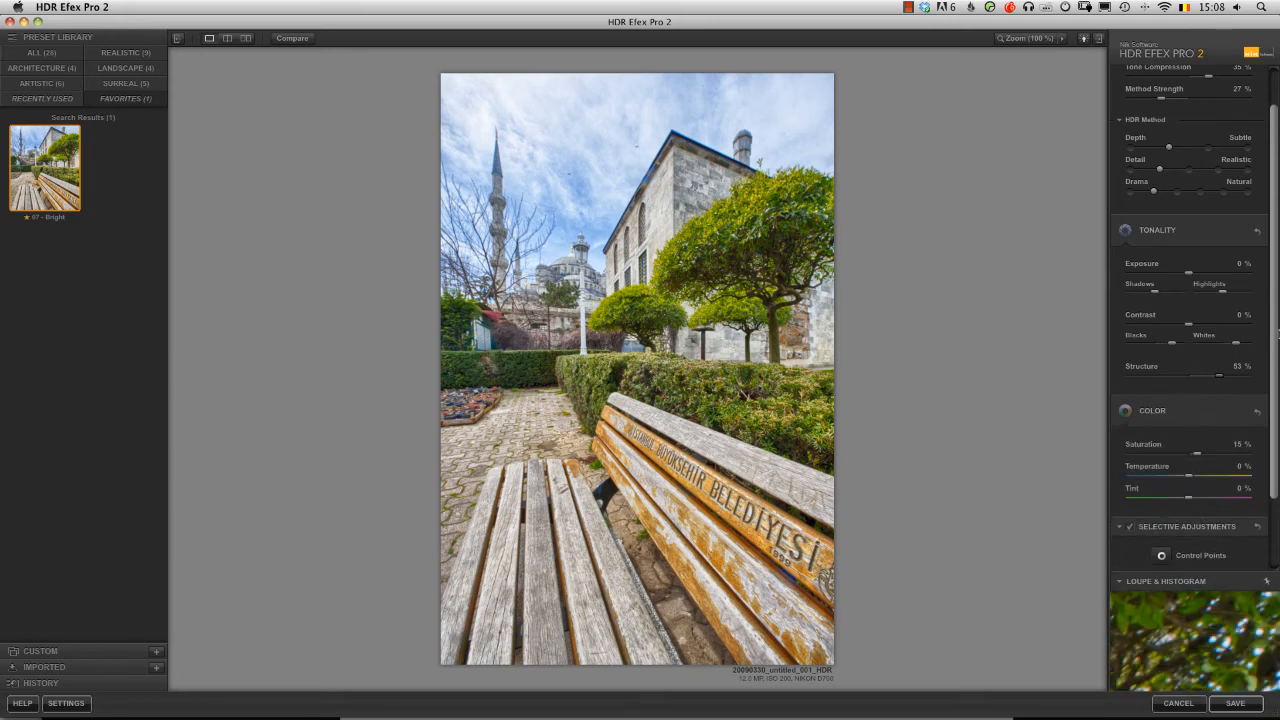
scroll(1273, 337, "down", 3)
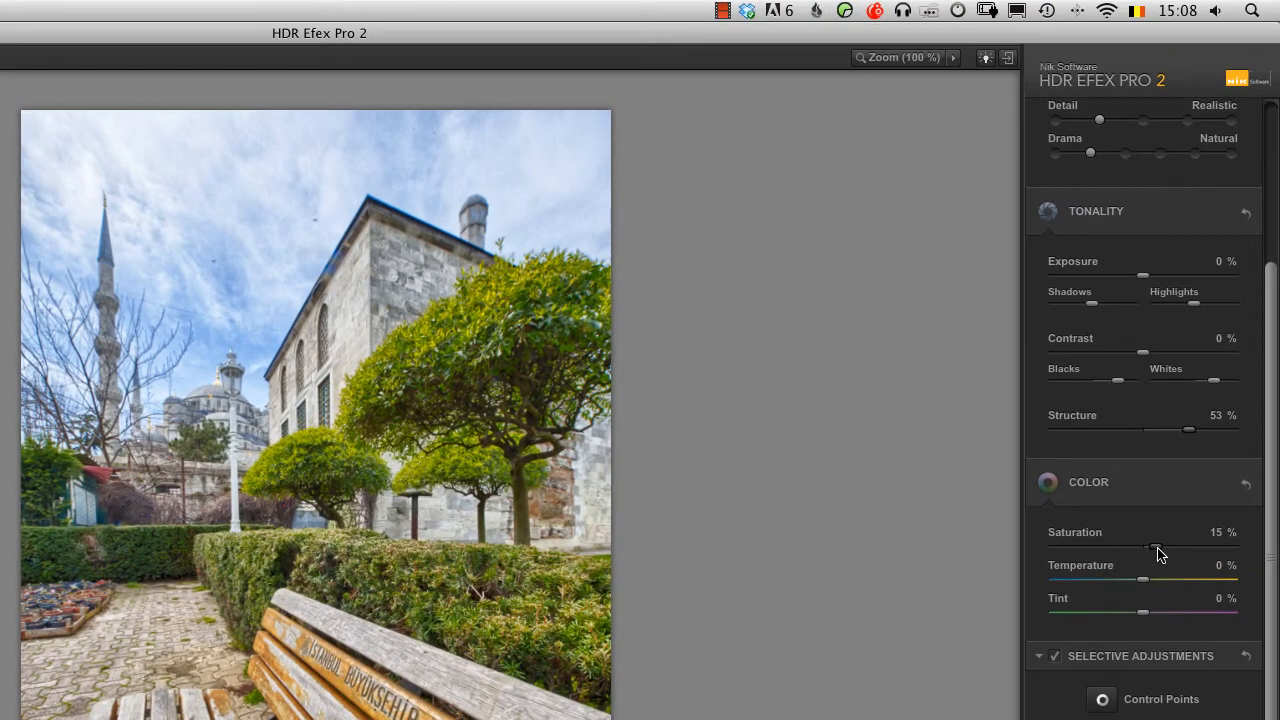
left_click_drag(1156, 548, 1127, 546)
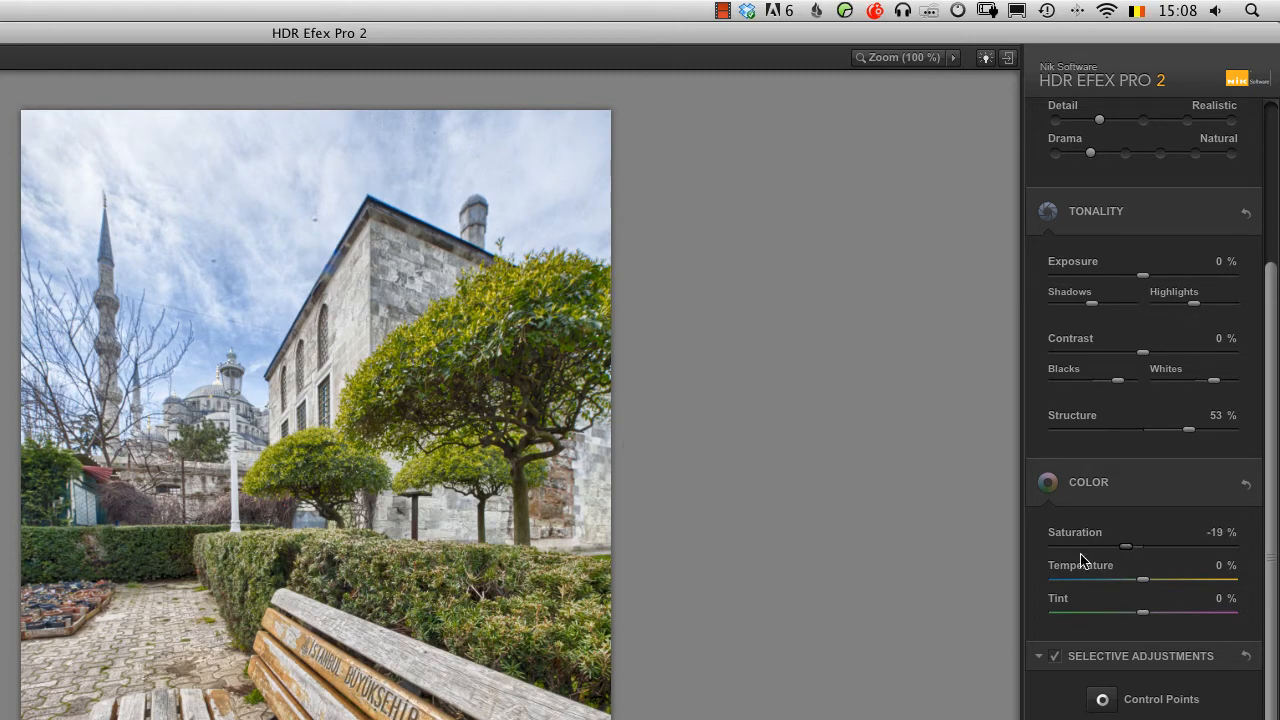
left_click_drag(1131, 548, 1148, 546)
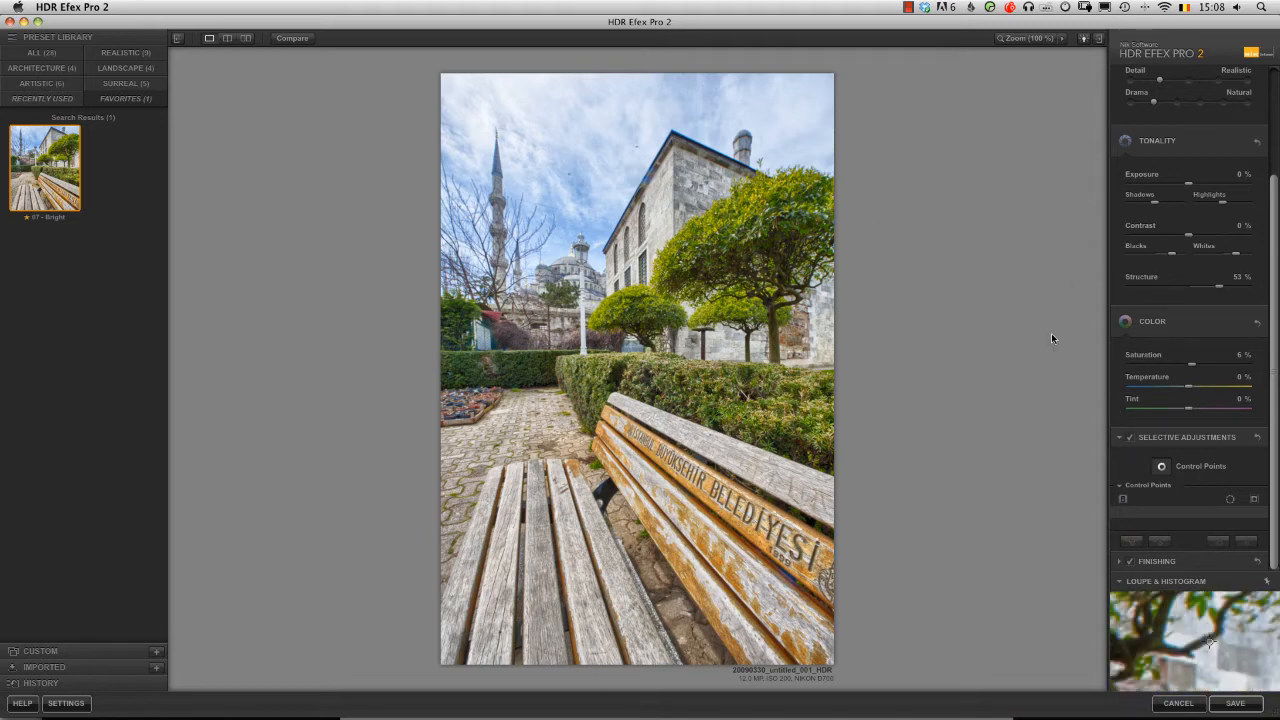
- Place a control point with a 33% size on the large tree's foliage and strongly reduce its saturation
left_click(744, 231)
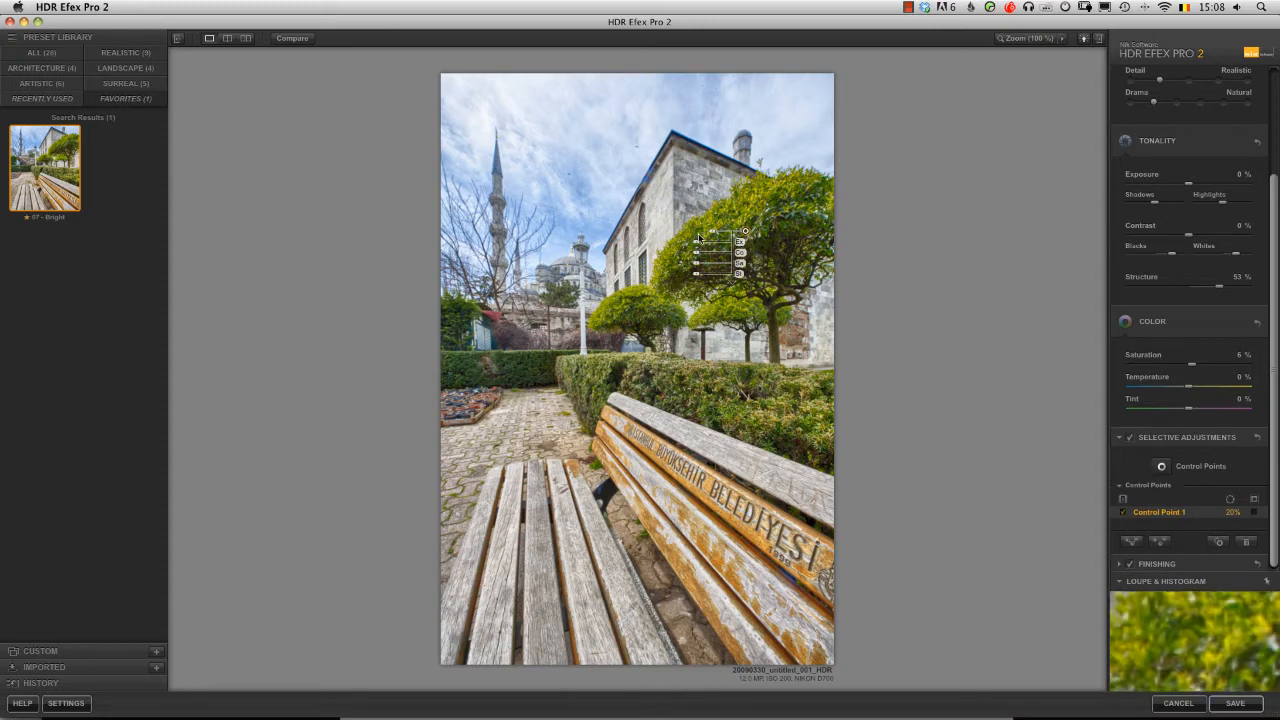
left_click_drag(712, 232, 710, 233)
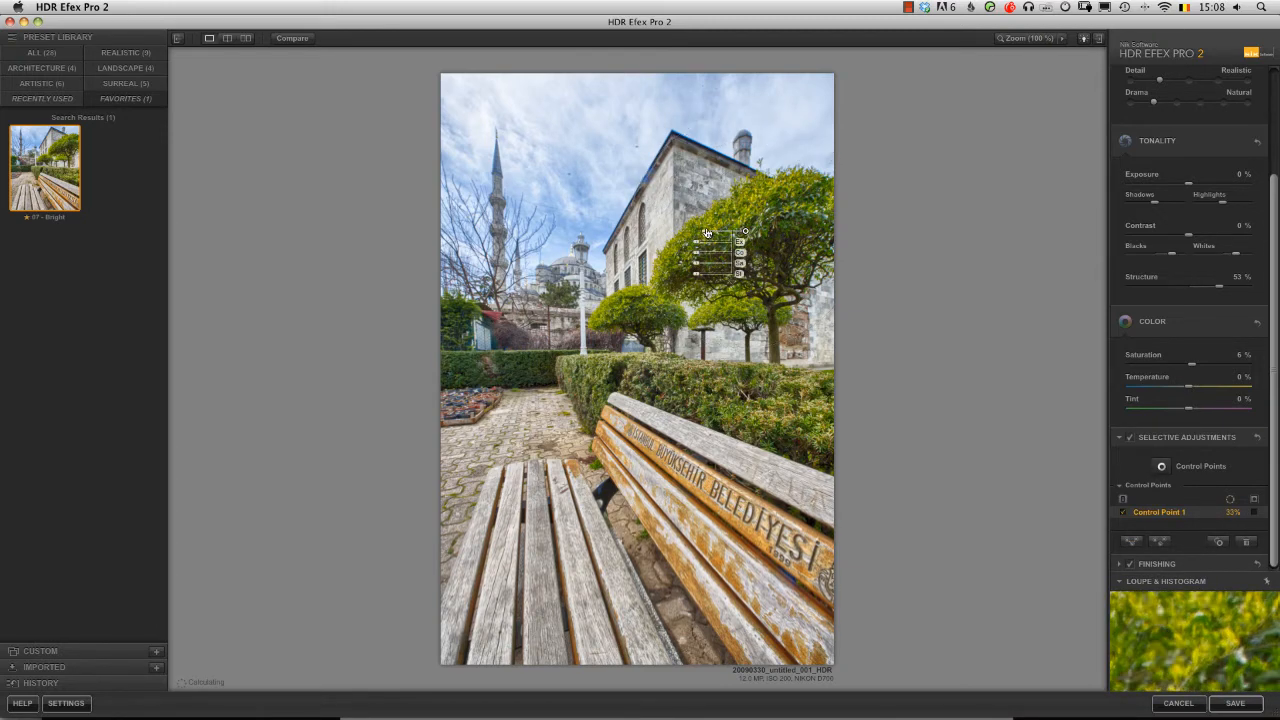
left_click(737, 284)
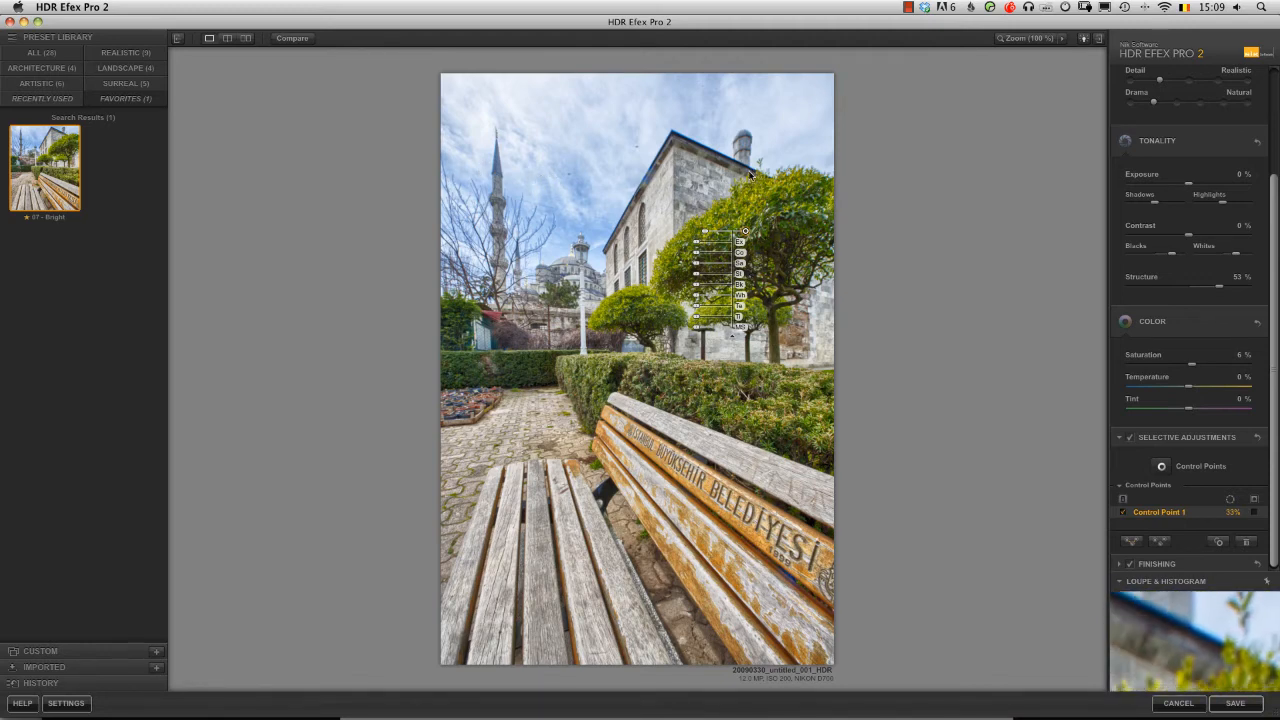
left_click_drag(697, 266, 703, 268)
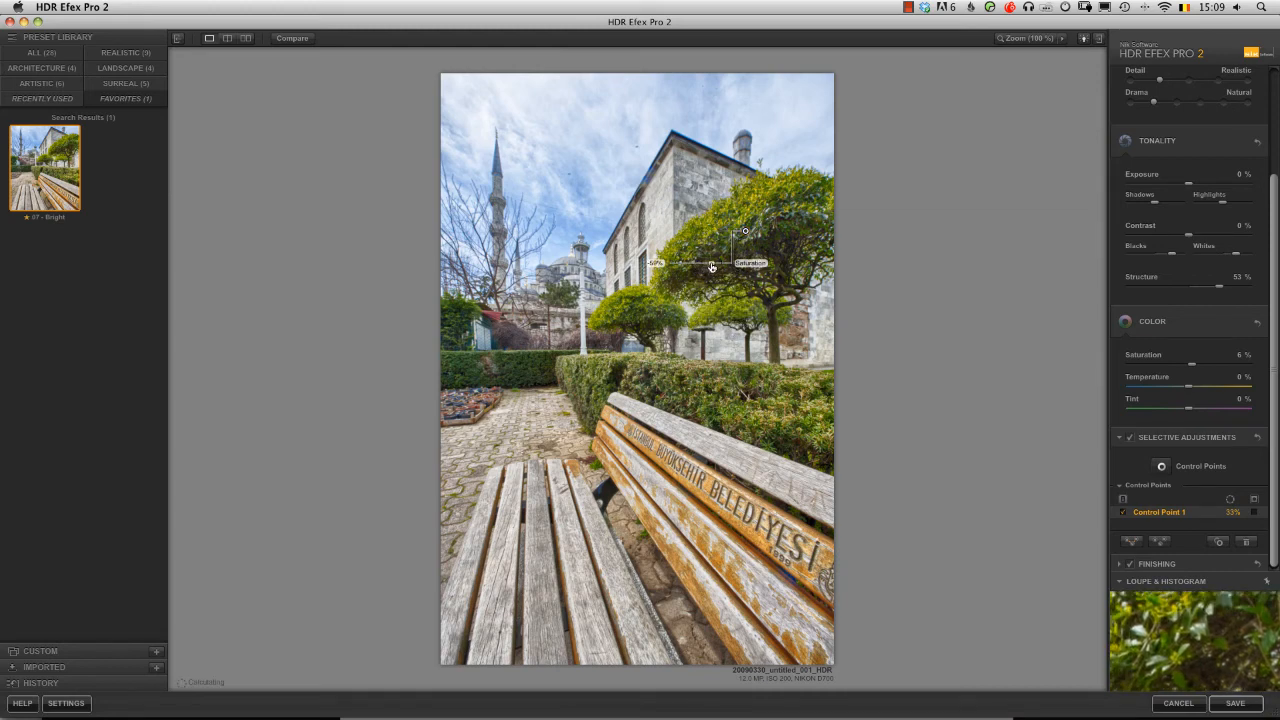
left_click_drag(712, 267, 738, 225)
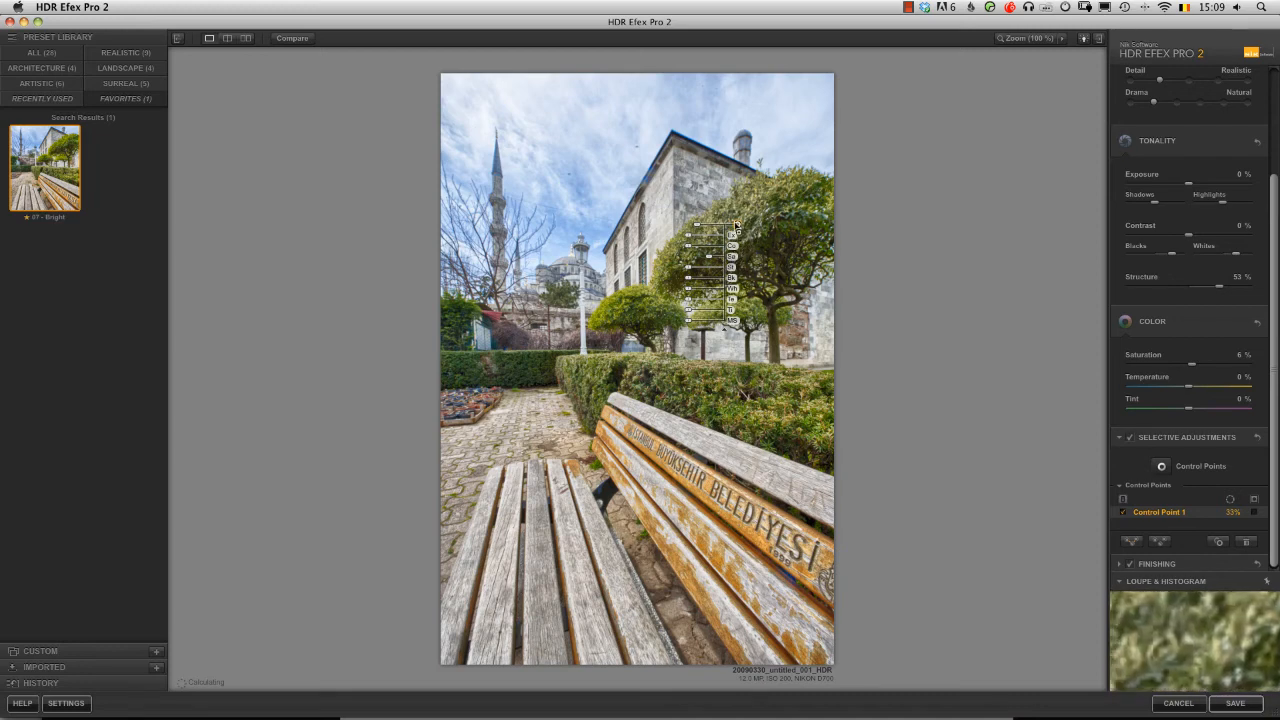
- Duplicate the tree's control point onto the smaller round tree beside the building and set its size to 9%
left_click_drag(737, 227, 640, 307)
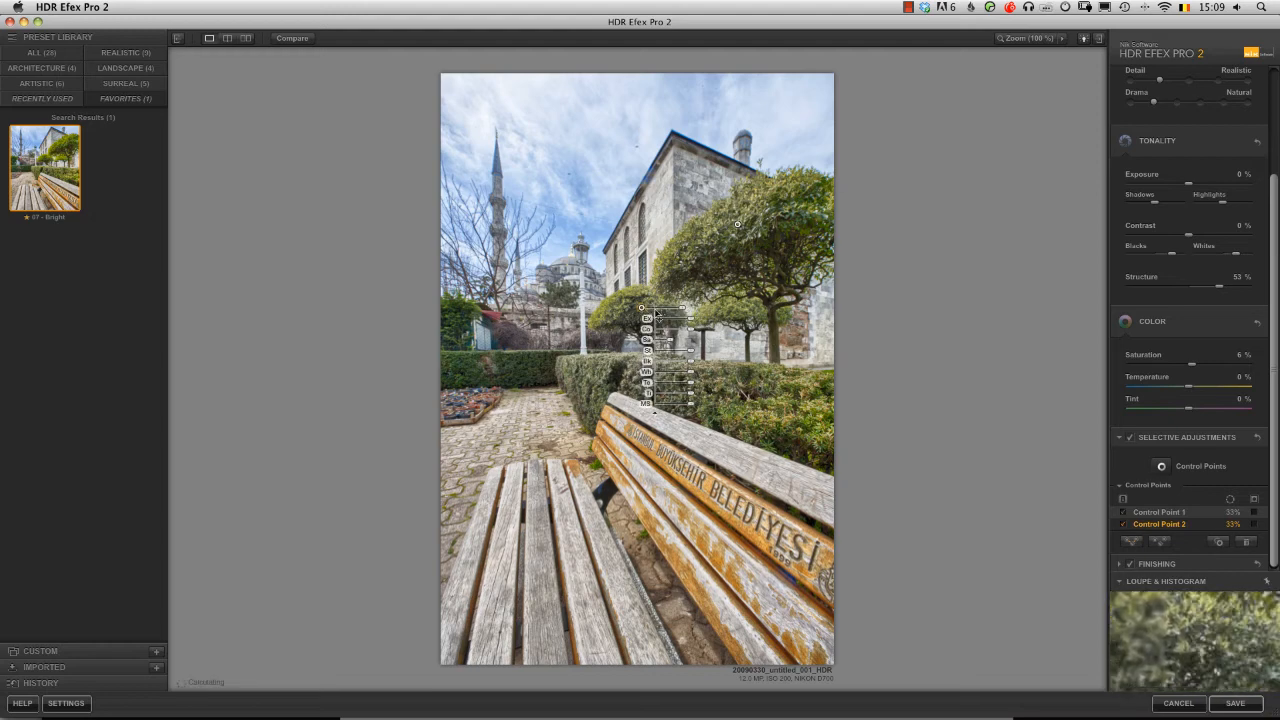
left_click_drag(683, 312, 668, 314)
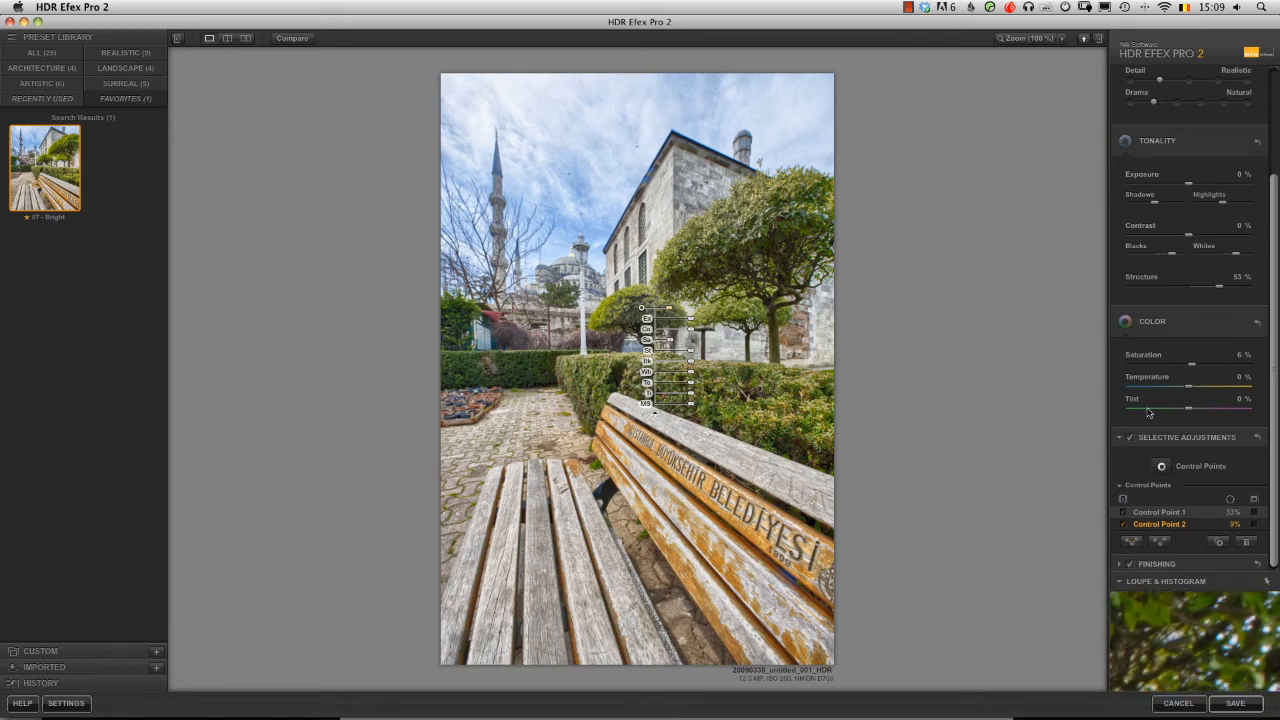
- Add a control point with a 75% size in the sky, and lower its exposure and slightly reduce its saturation
left_click(1161, 466)
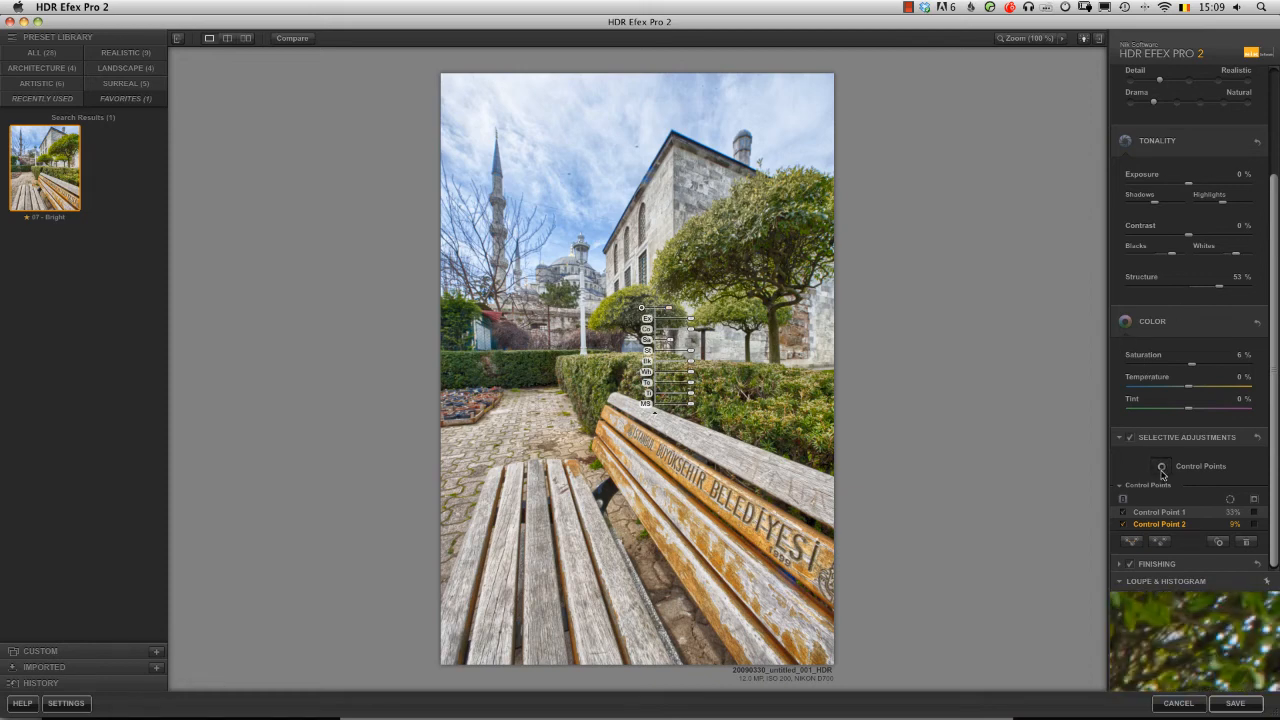
left_click(581, 166)
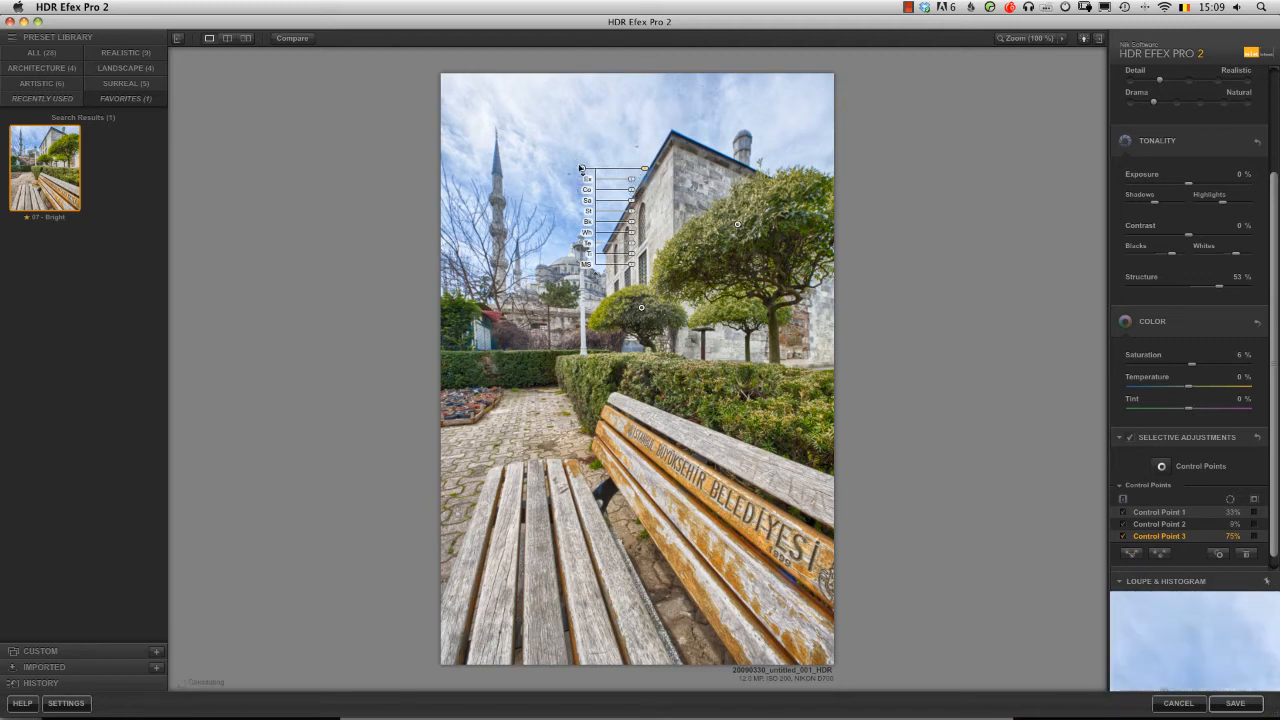
left_click_drag(632, 179, 619, 181)
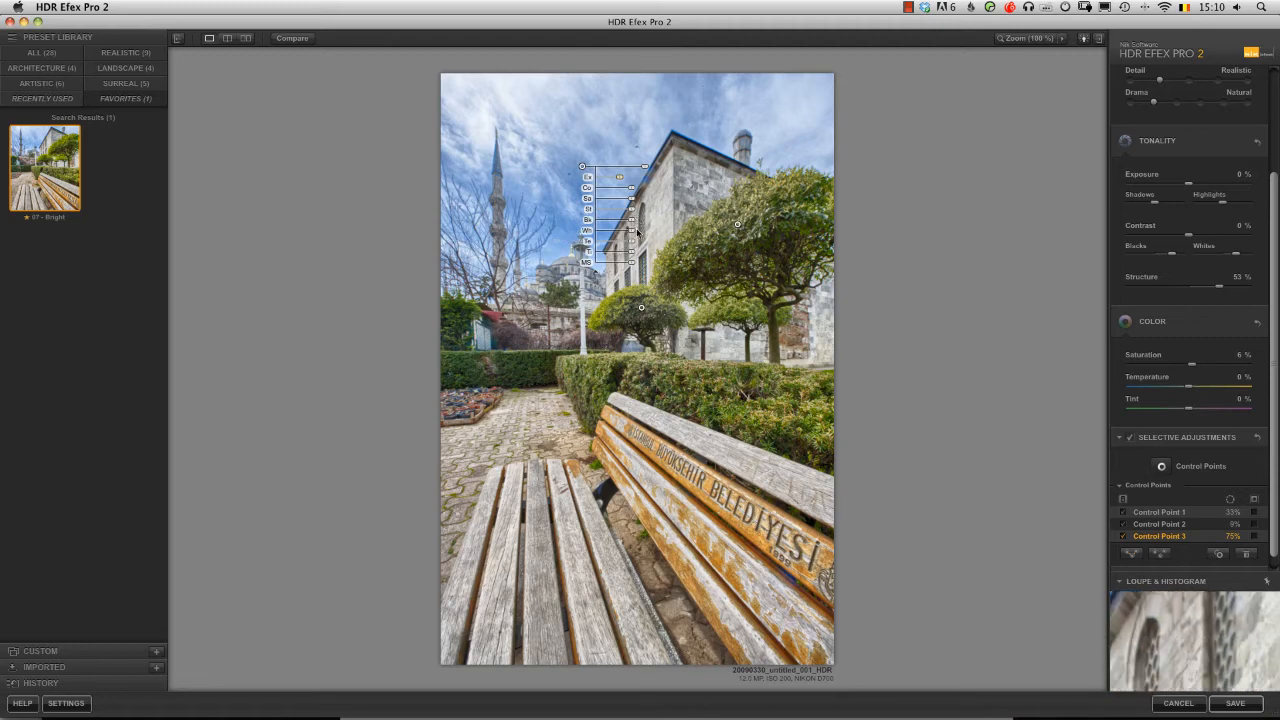
left_click_drag(631, 198, 625, 201)
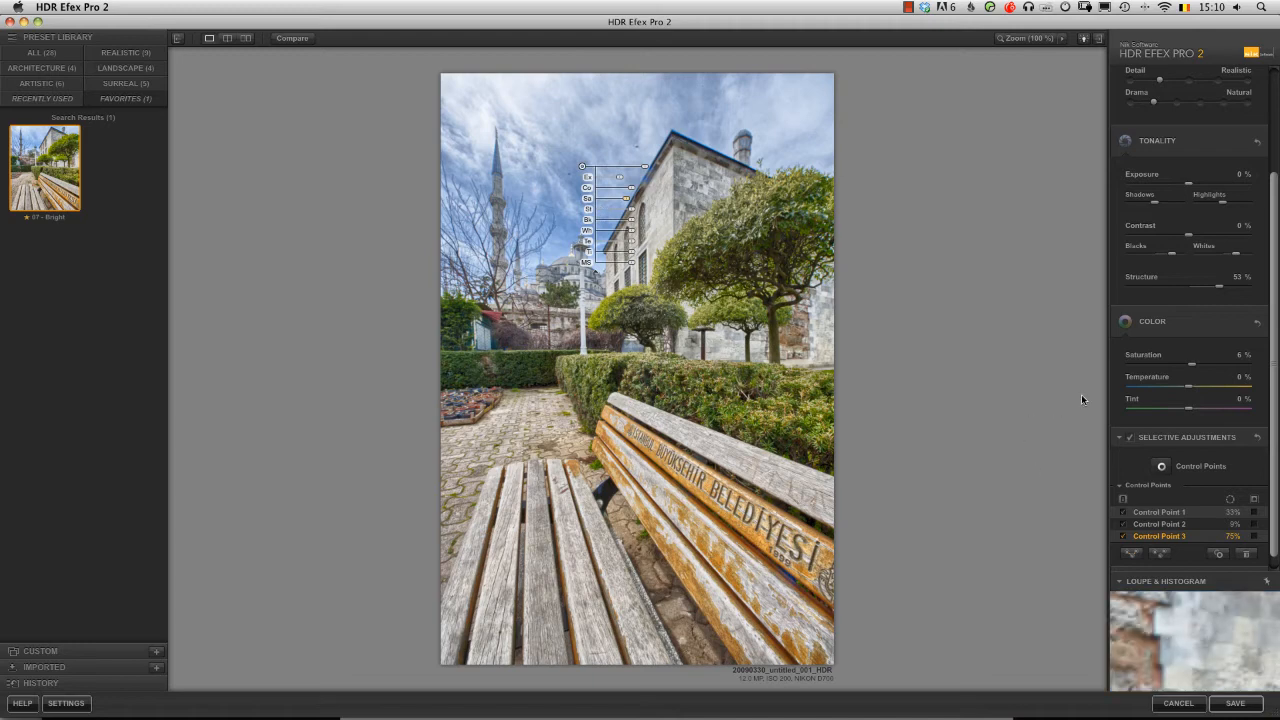
- Reveal the finishing settings and apply the Lens 4 vignette
scroll(1268, 340, "down", 1)
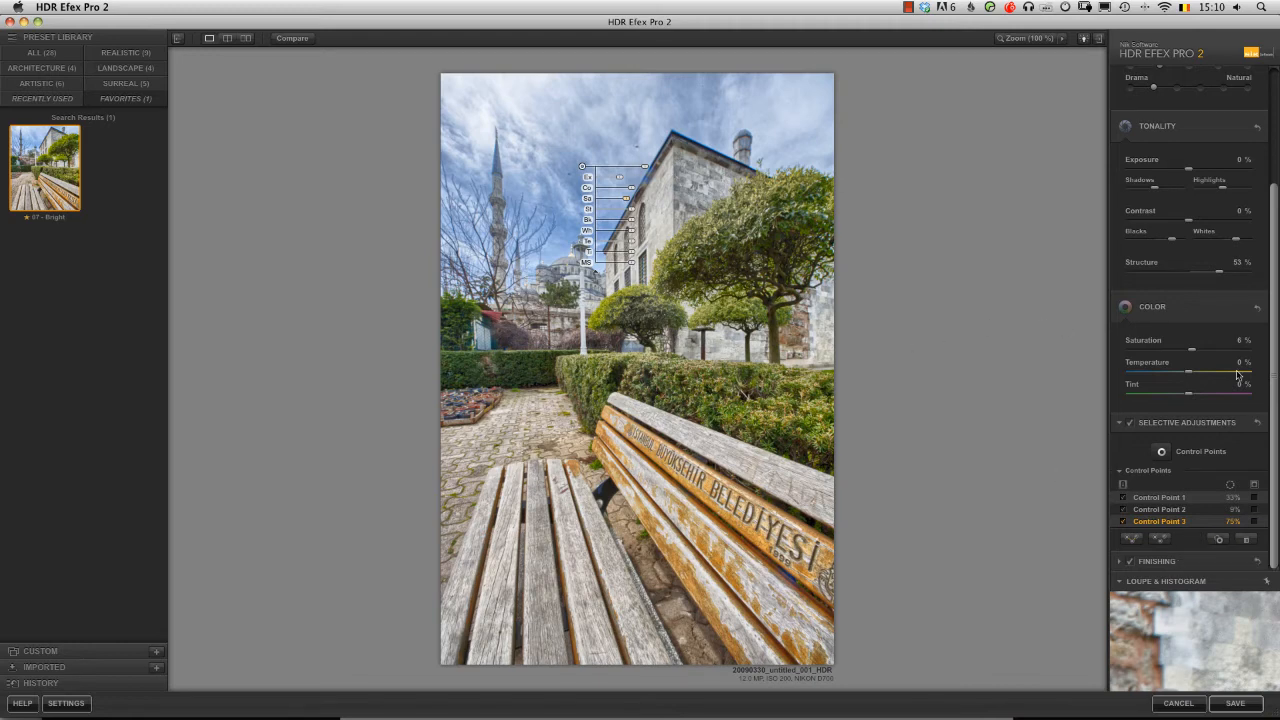
left_click(1155, 565)
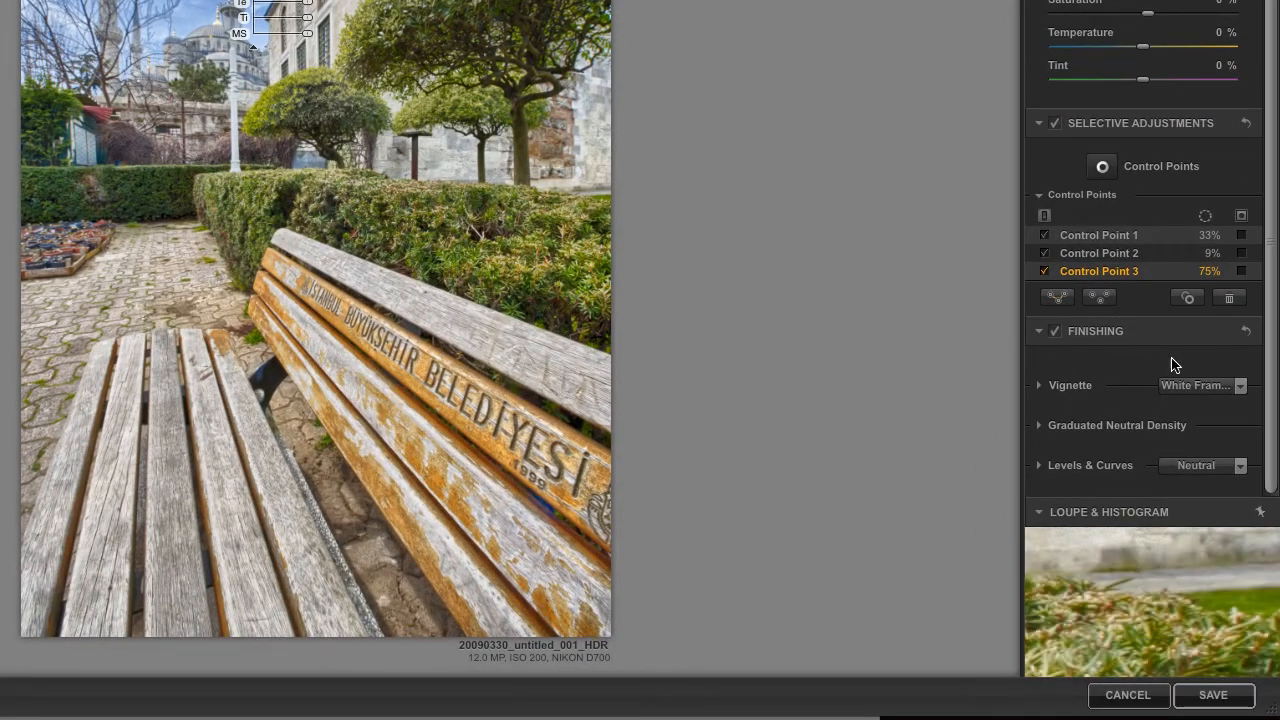
left_click(1232, 385)
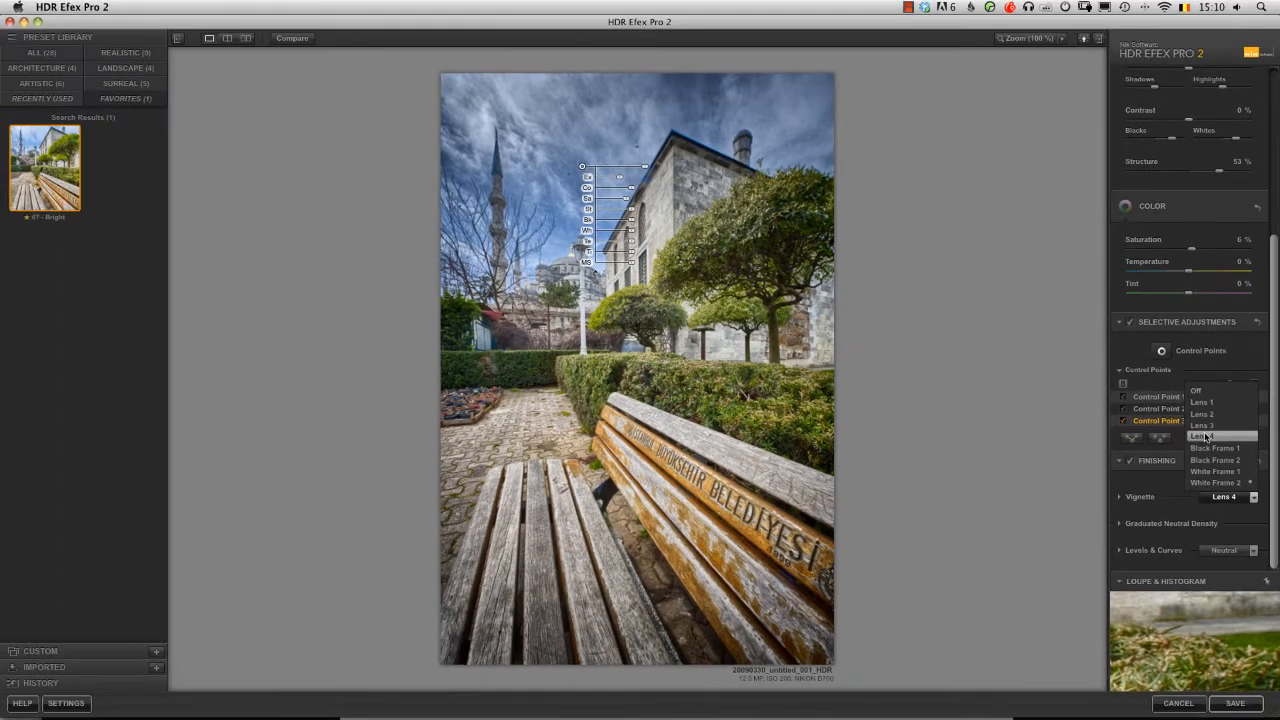
left_click(1203, 439)
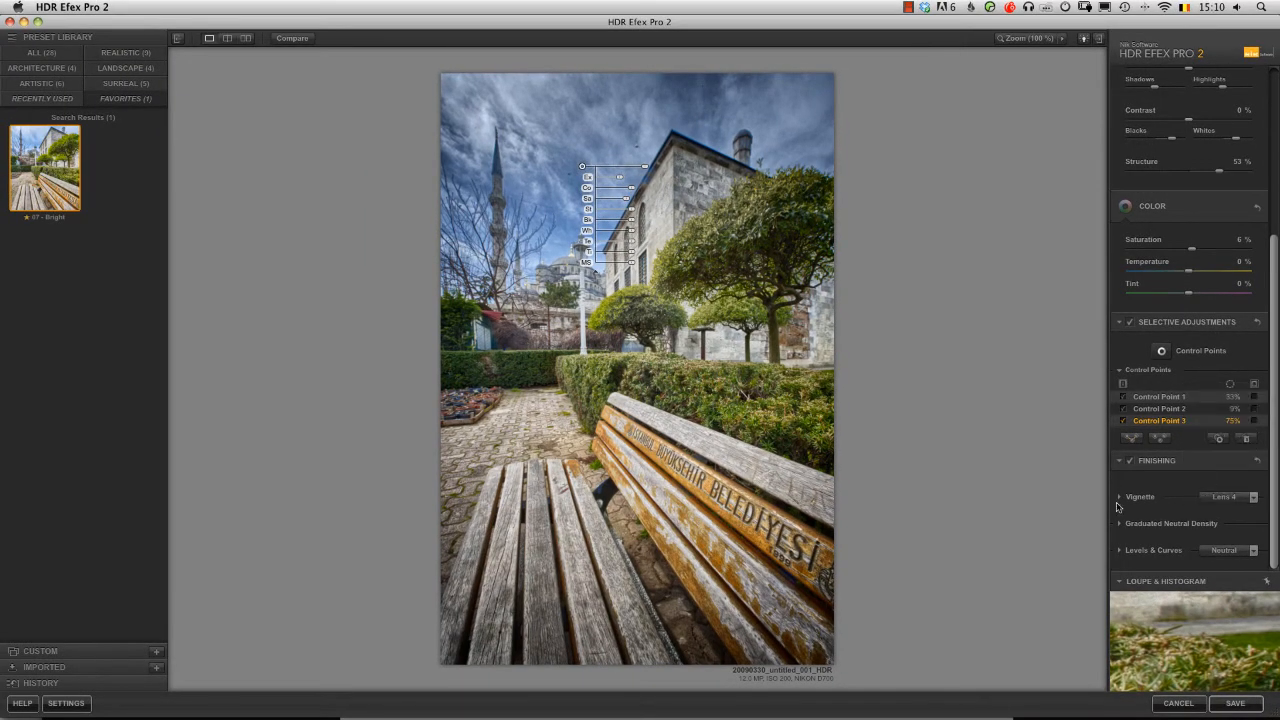
- Reveal the vignette's detailed settings, activate its center placement, and set its Amount to -12%
left_click(1120, 502)
scroll(1200, 480, "down", 2)
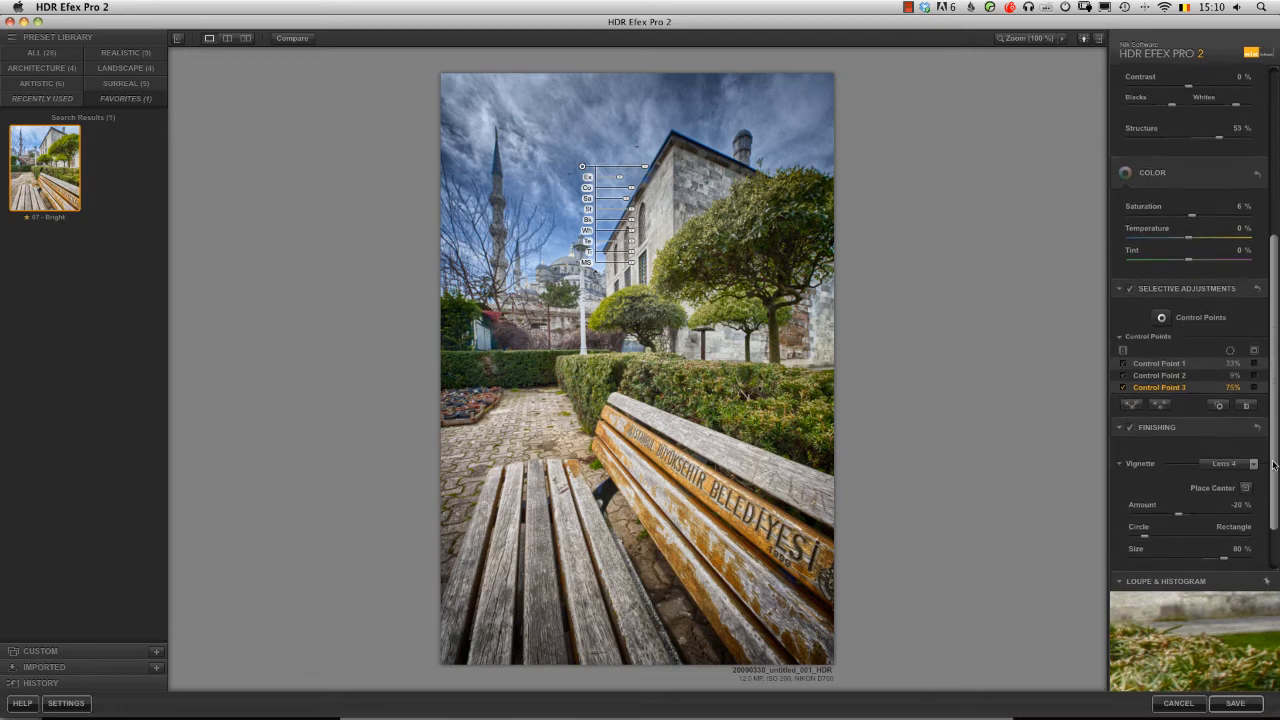
scroll(1272, 468, "down", 3)
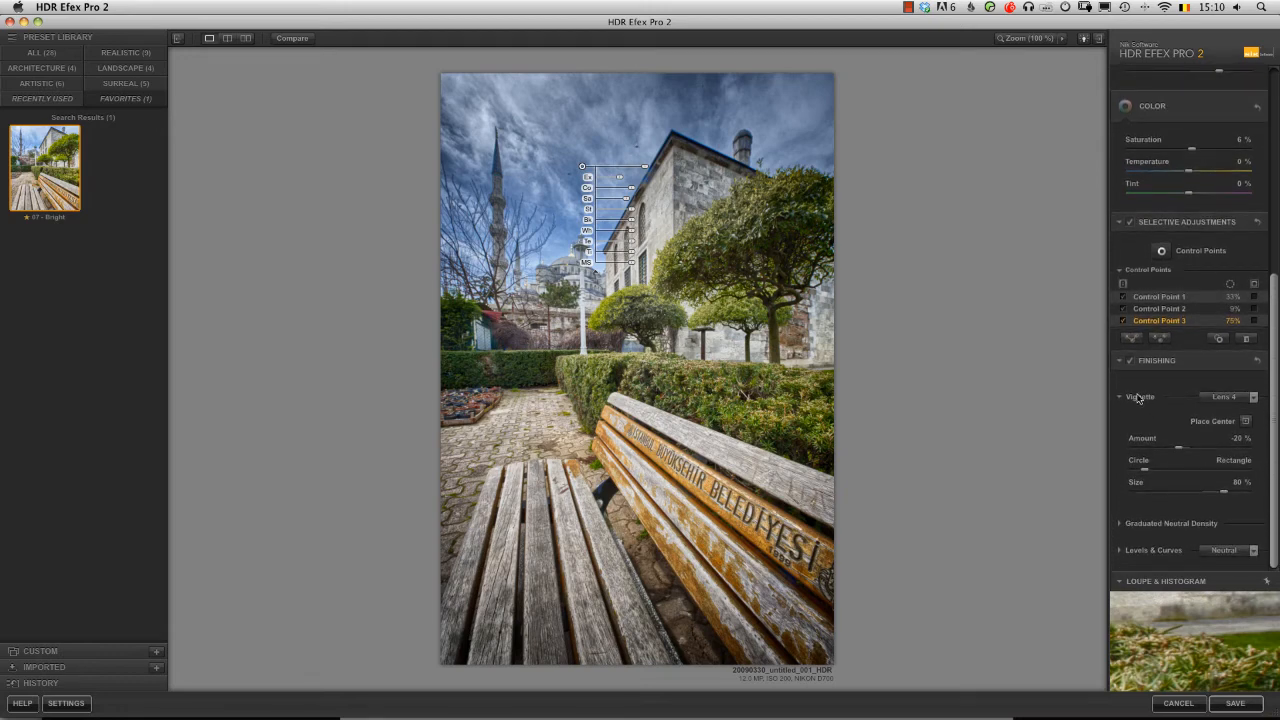
left_click(1245, 422)
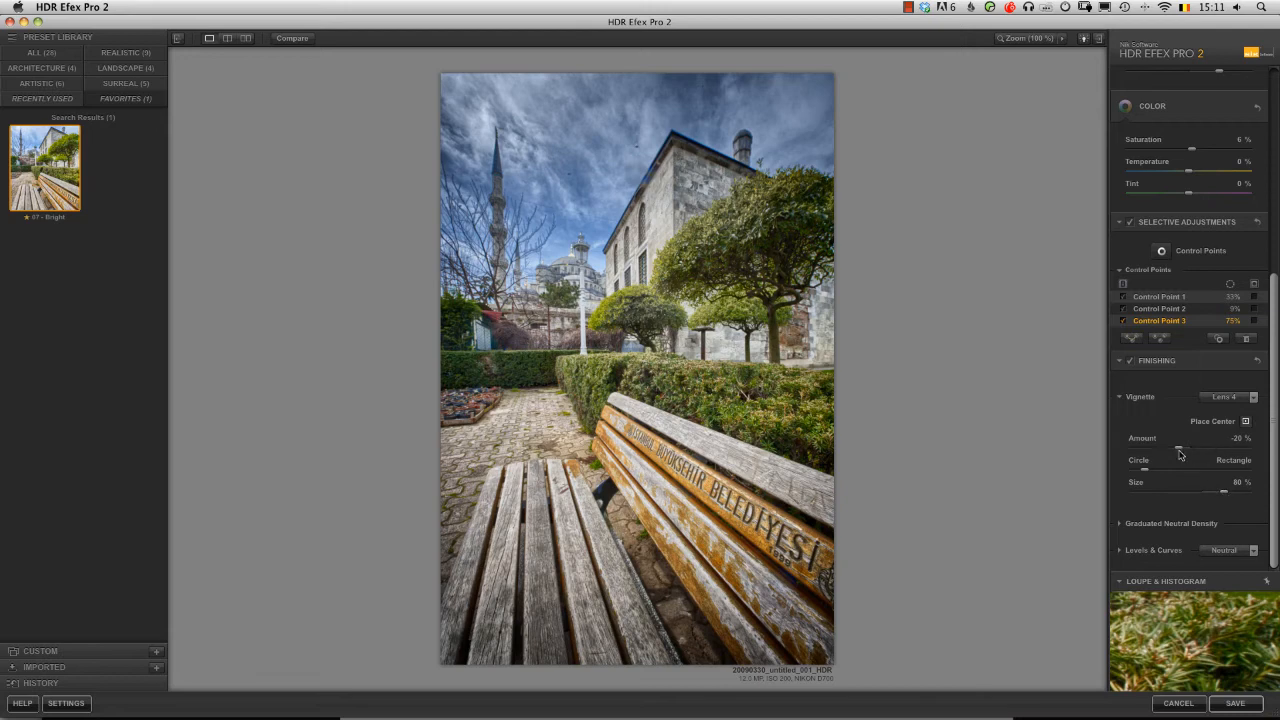
left_click_drag(1180, 450, 1181, 457)
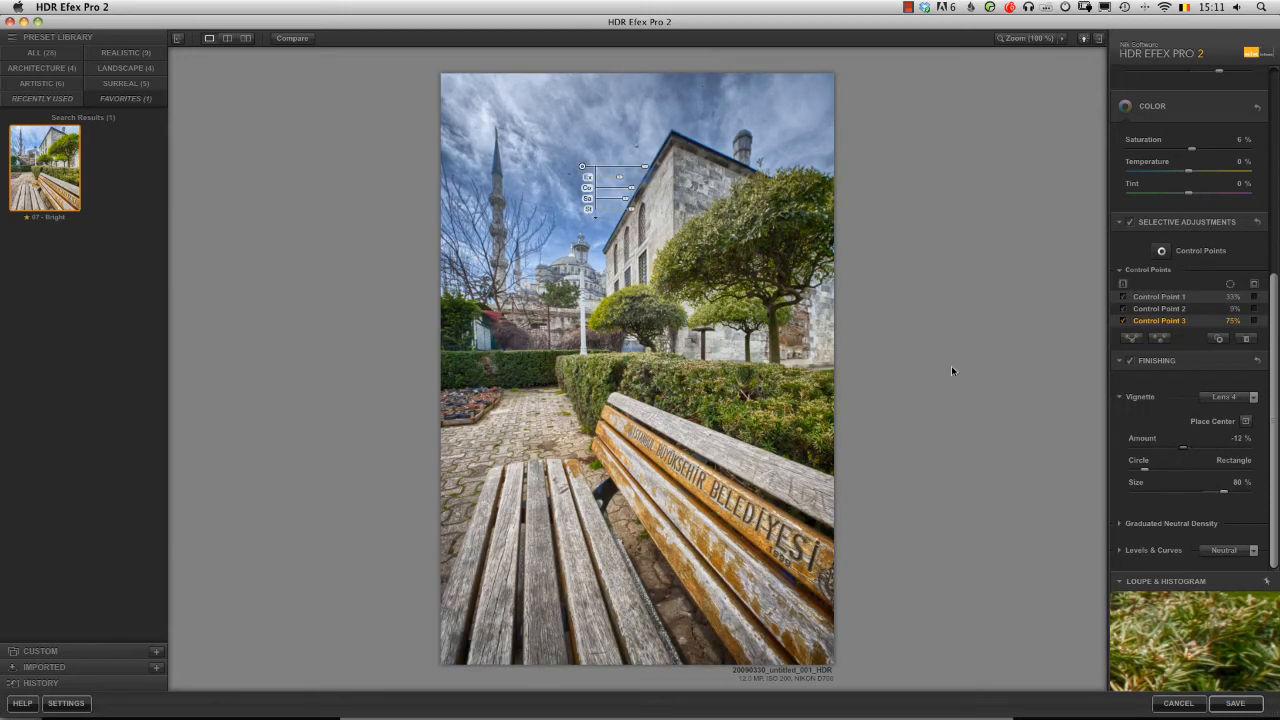
- Reveal the Graduated Neutral Density settings for tonality, blend, vertical shift and rotation
left_click(1186, 522)
scroll(1250, 460, "down", 3)
scroll(1274, 432, "down", 1)
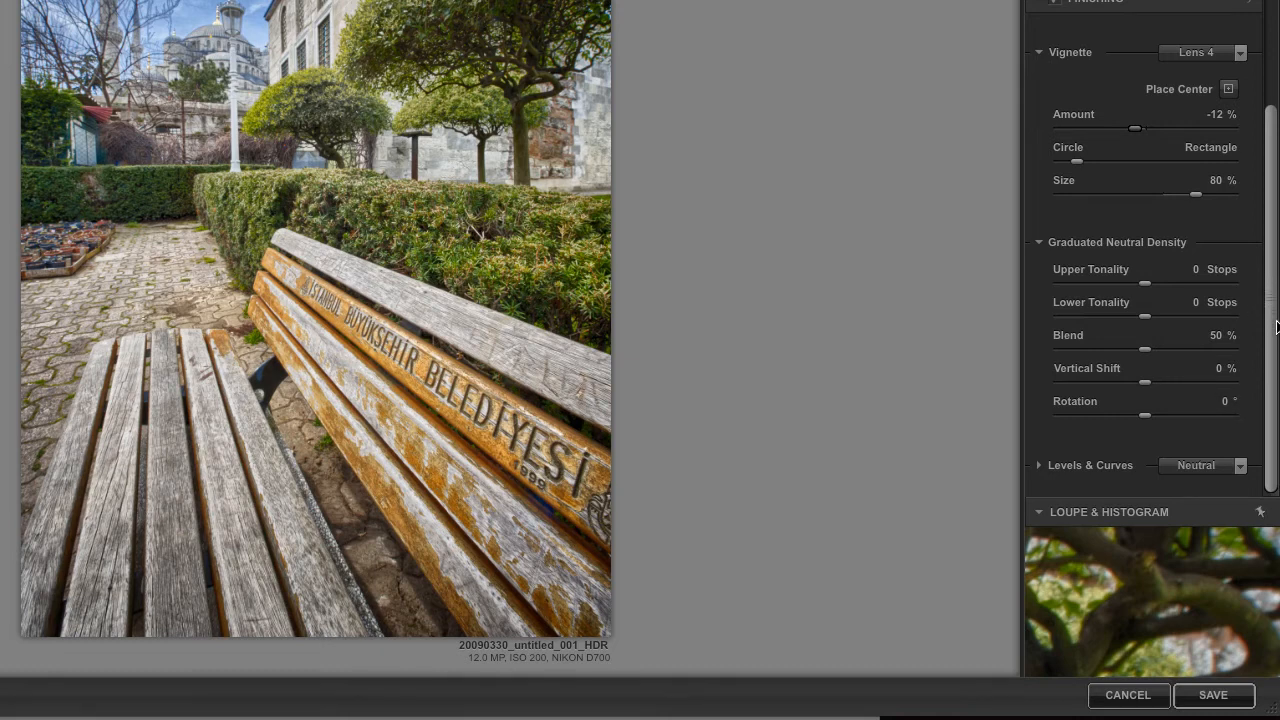
- Reveal the detailed Levels & Curves settings and apply the Bright Contrast preset
left_click(1200, 468)
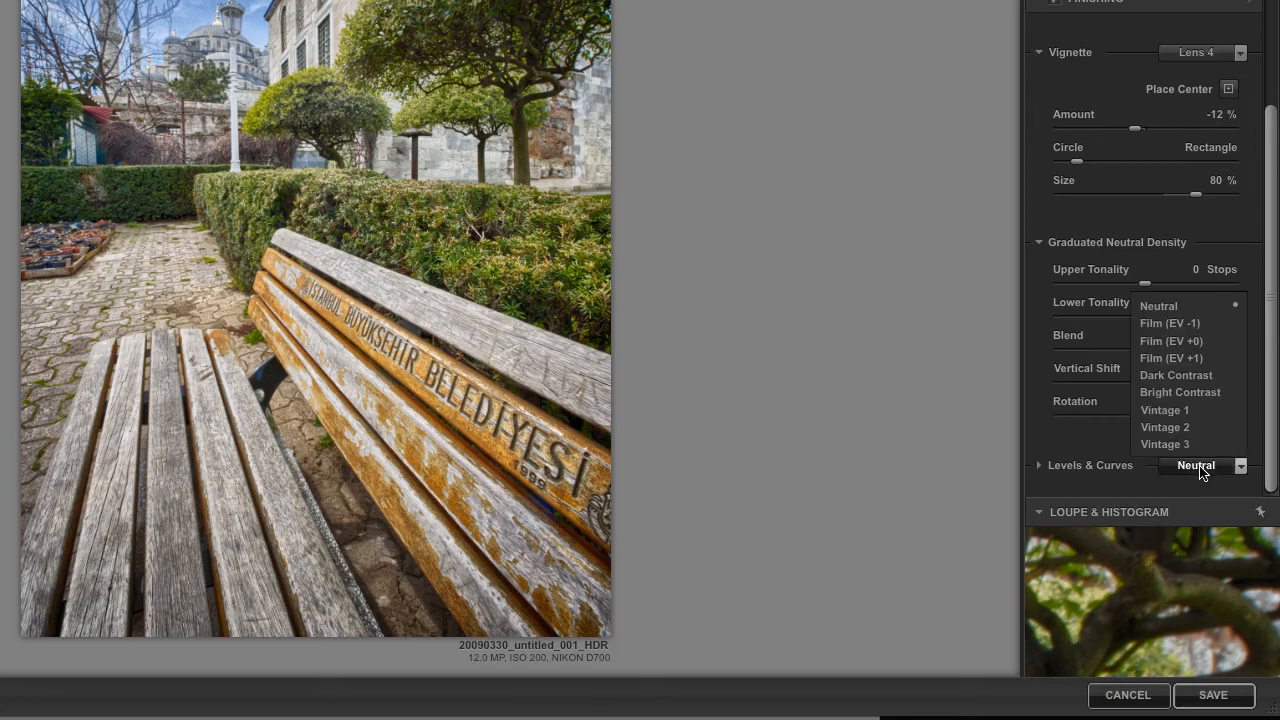
left_click(1266, 309)
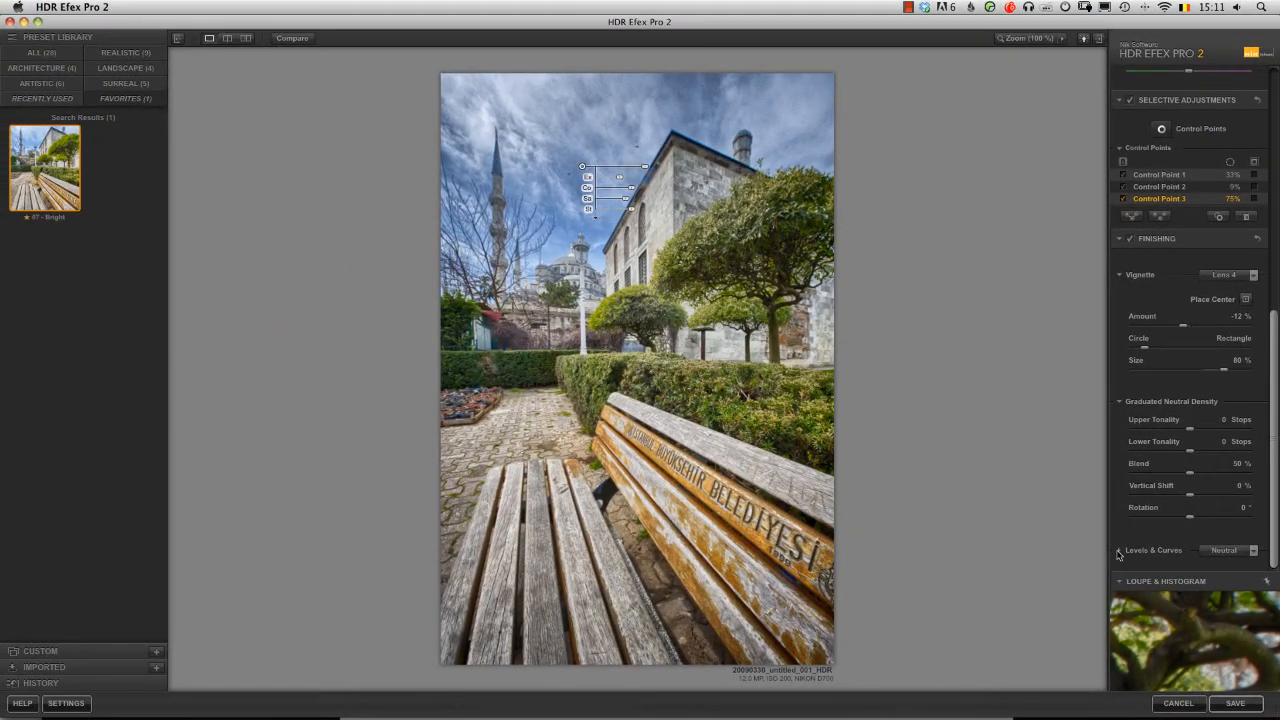
left_click(1039, 466)
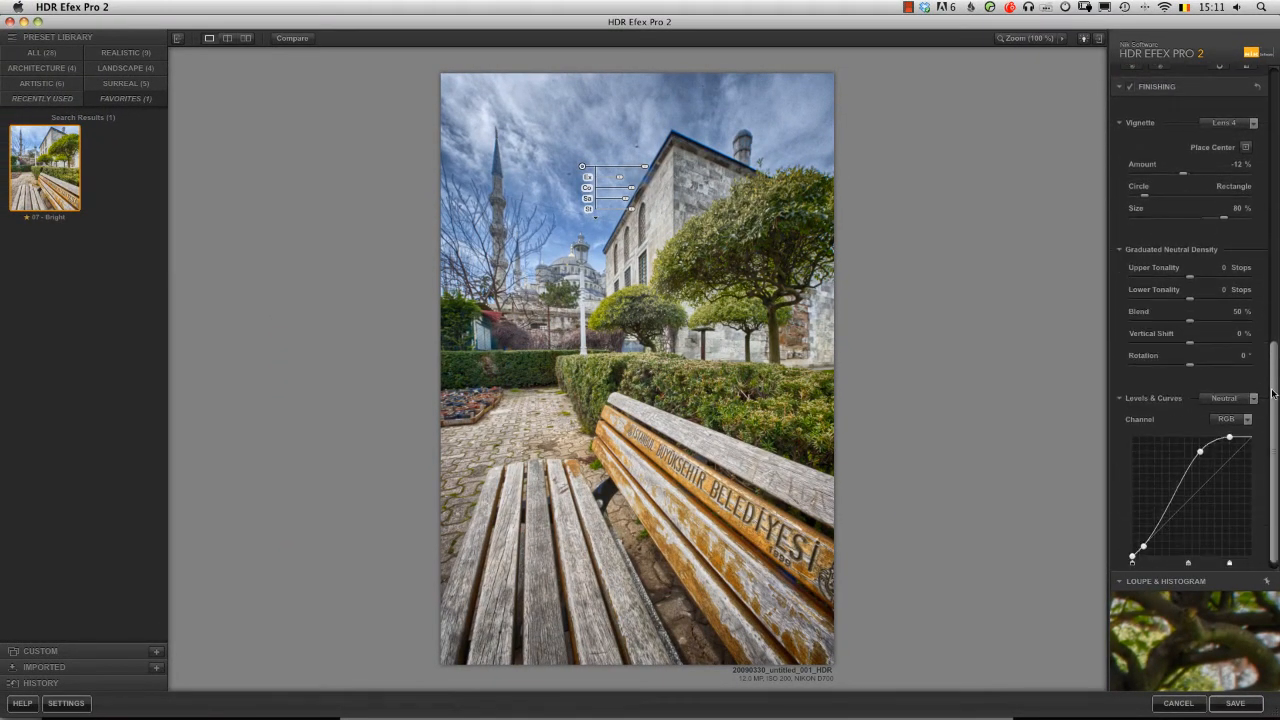
left_click(1235, 399)
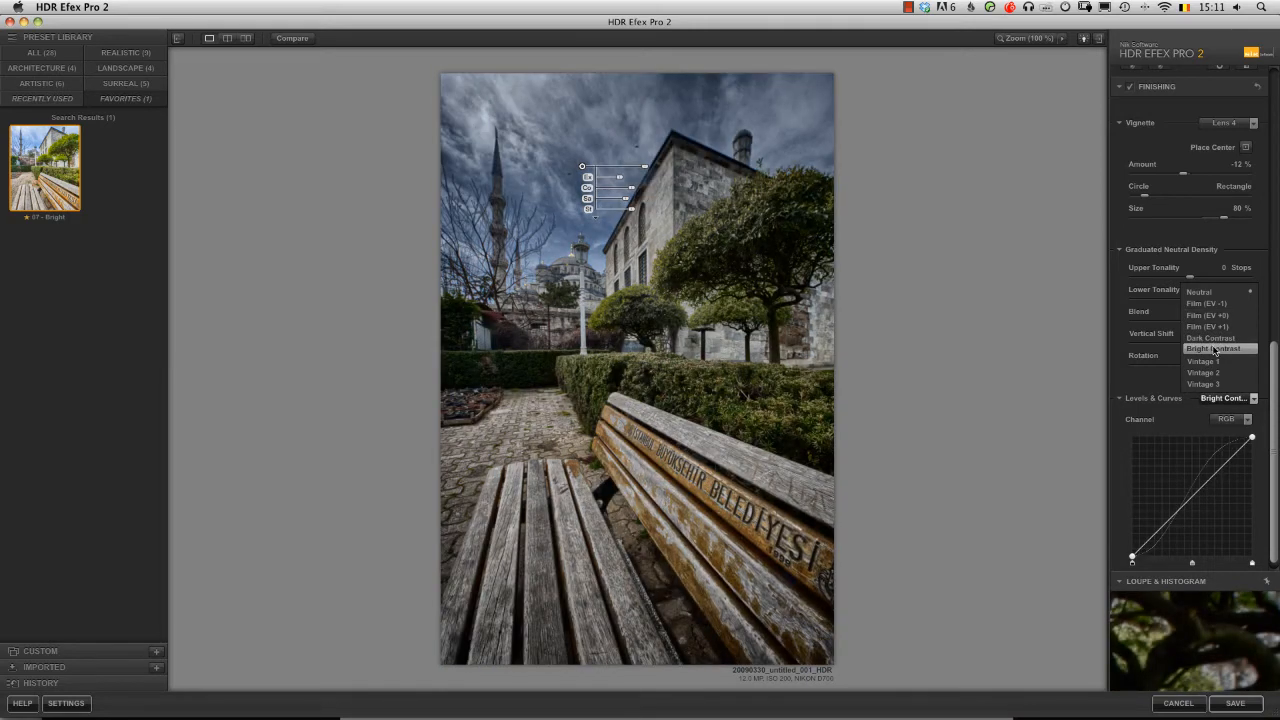
left_click(1218, 350)
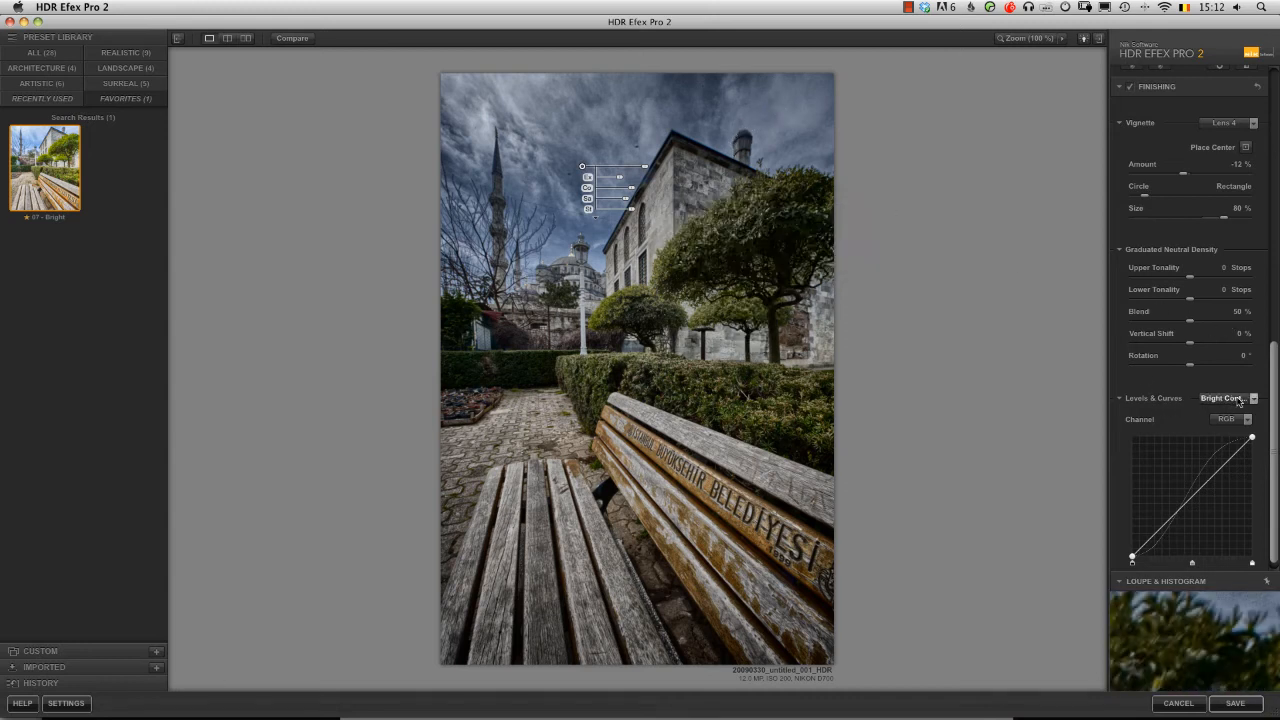
- Set the overall Exposure in the tonality settings to 6%
left_click_drag(1276, 410, 1277, 176)
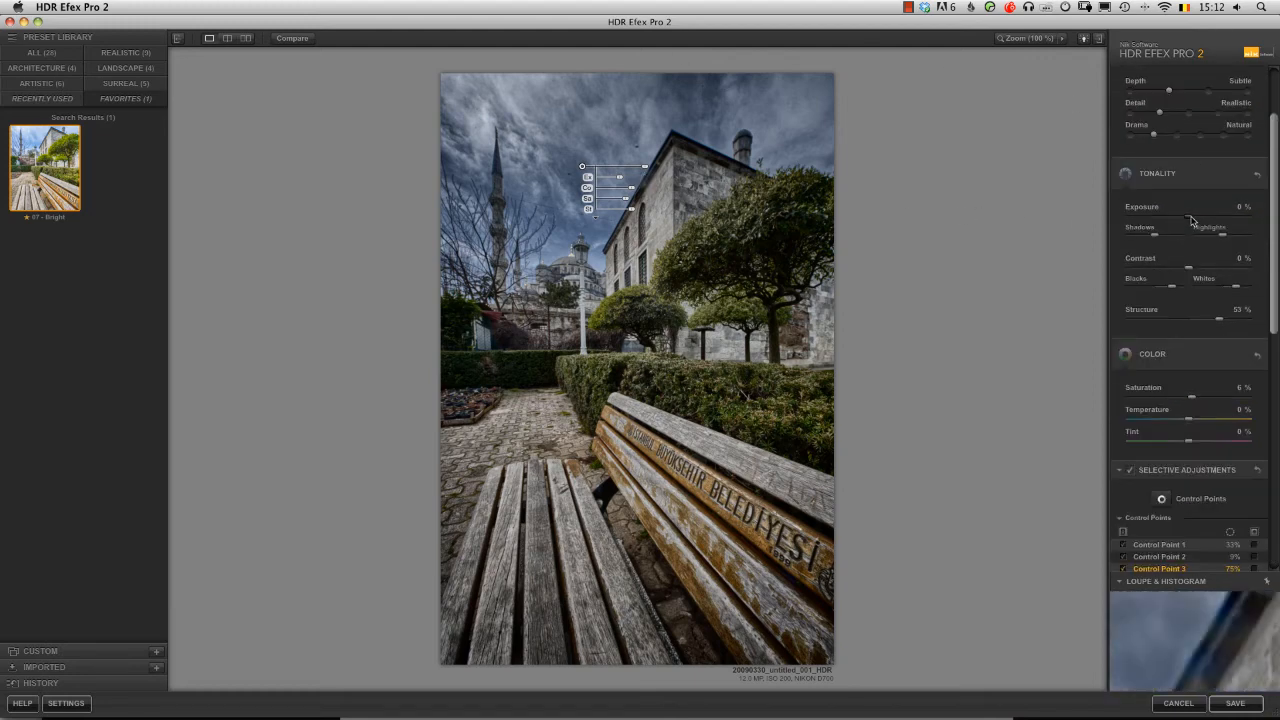
left_click_drag(1193, 219, 1192, 218)
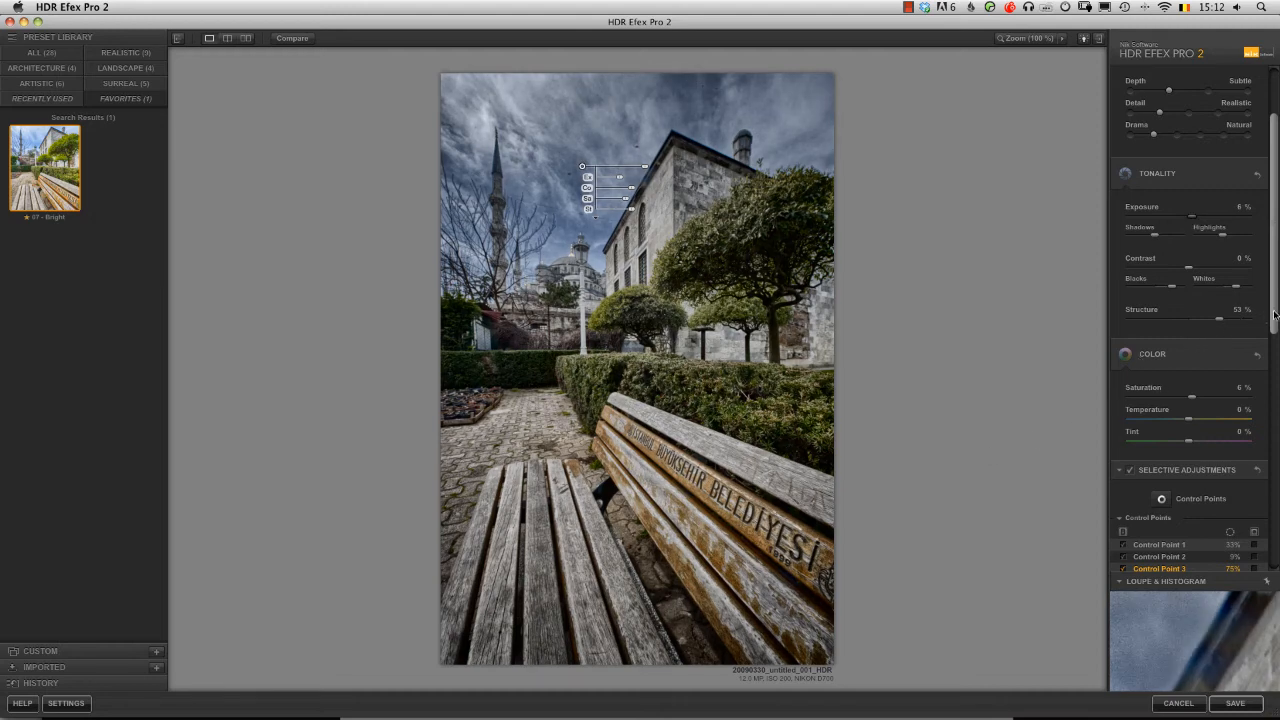
left_click_drag(1275, 316, 1275, 550)
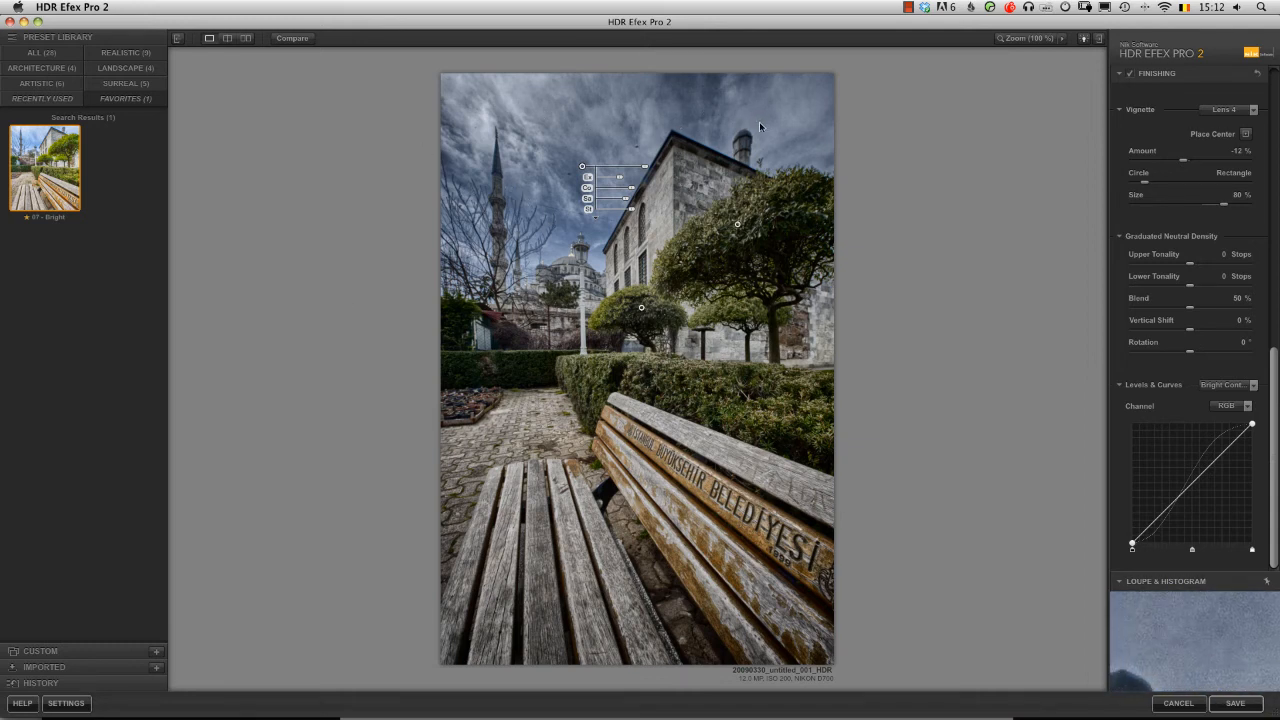
- Save the current settings as a custom recipe named HDR Istanbul
left_click(156, 651)
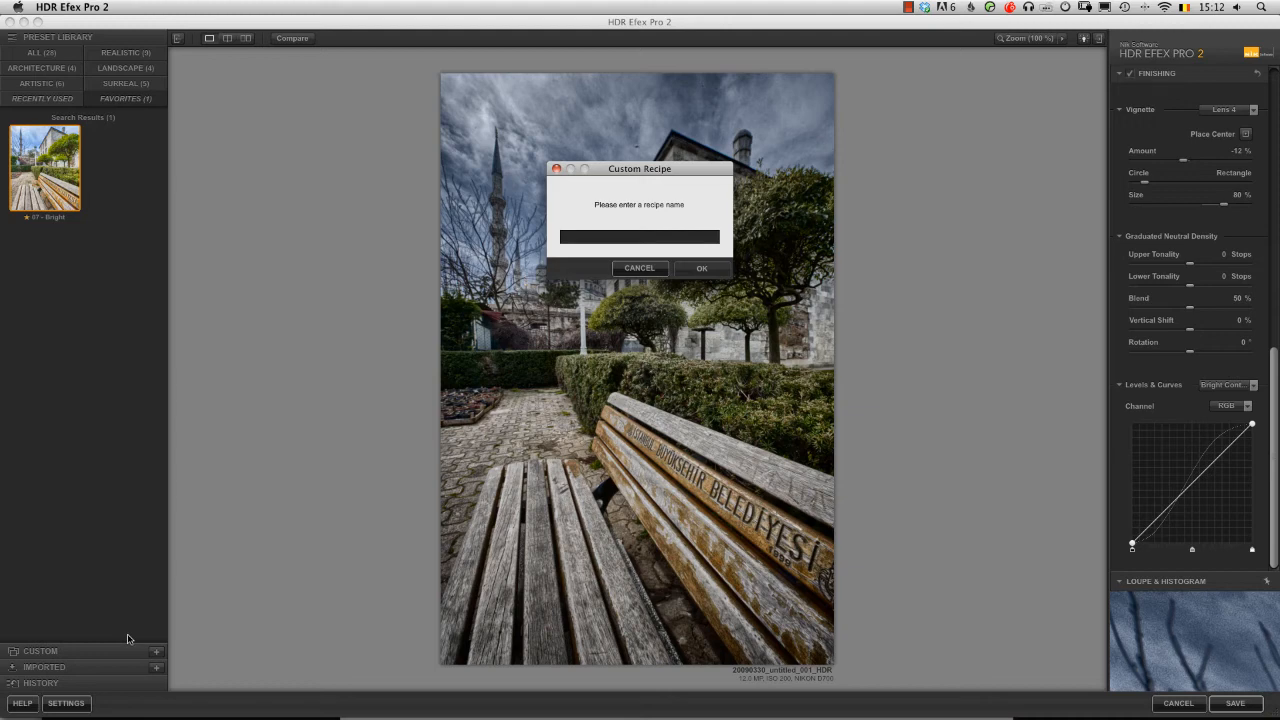
type("HDR Istanbul")
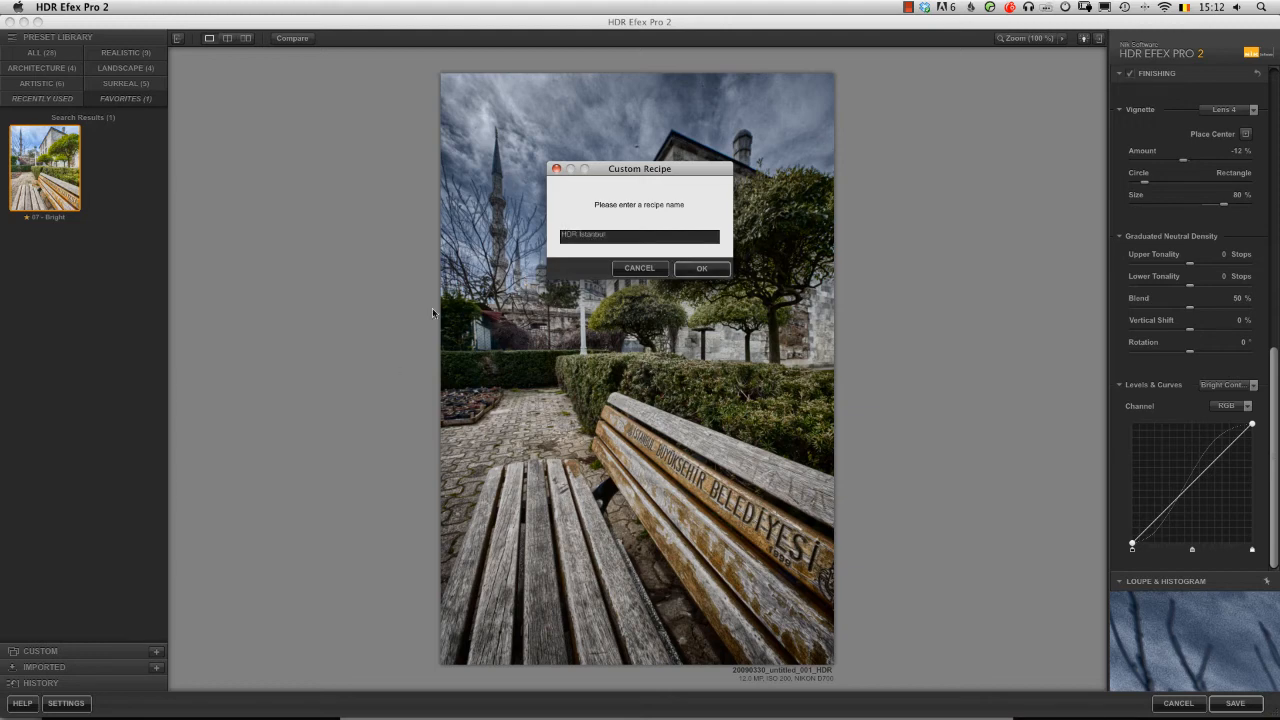
key("Return")
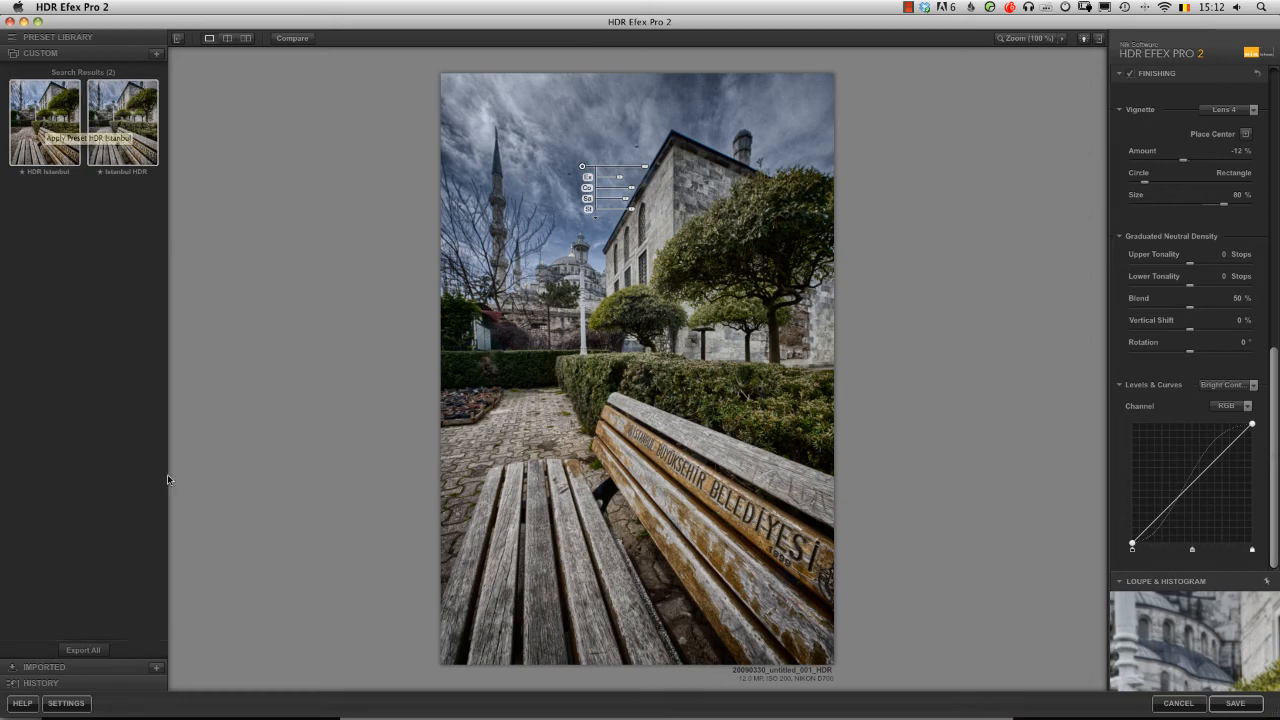
- Open the edit history and compare the Detail Accentuated and final Drama Natural states side by side with the current image
left_click(42, 684)
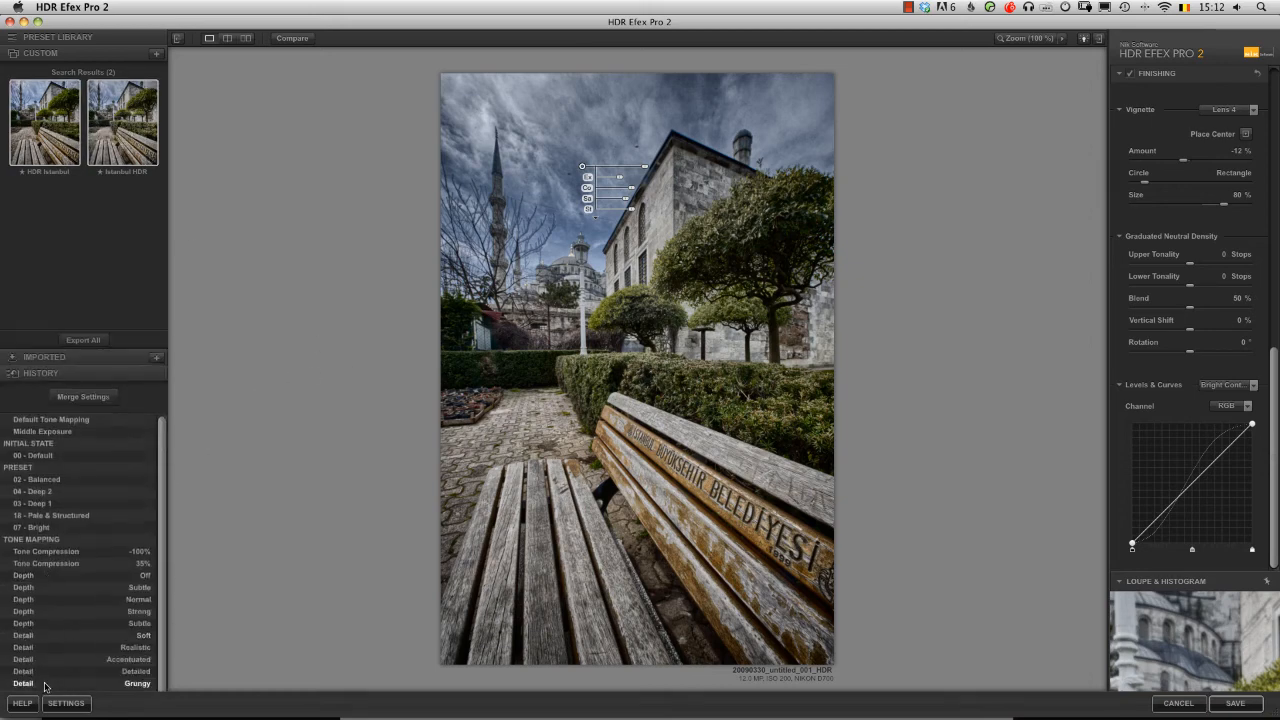
left_click_drag(164, 193, 190, 336)
scroll(134, 164, "up", 5)
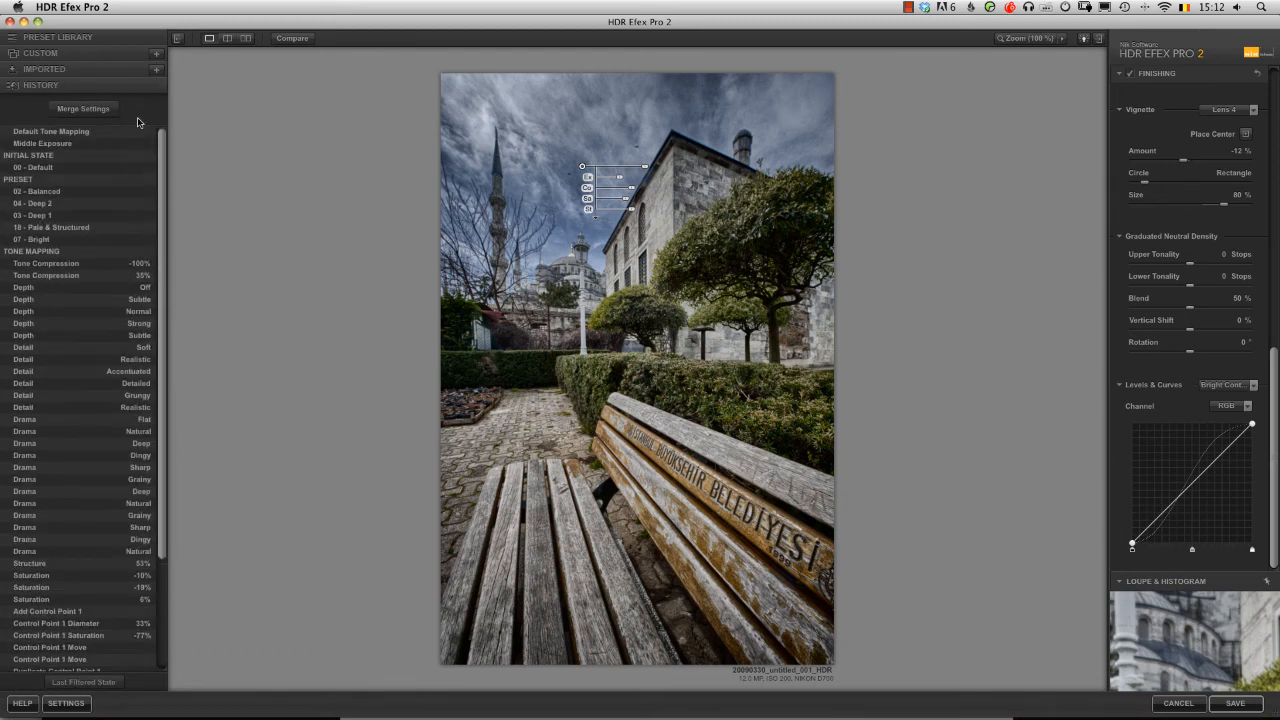
left_click(246, 38)
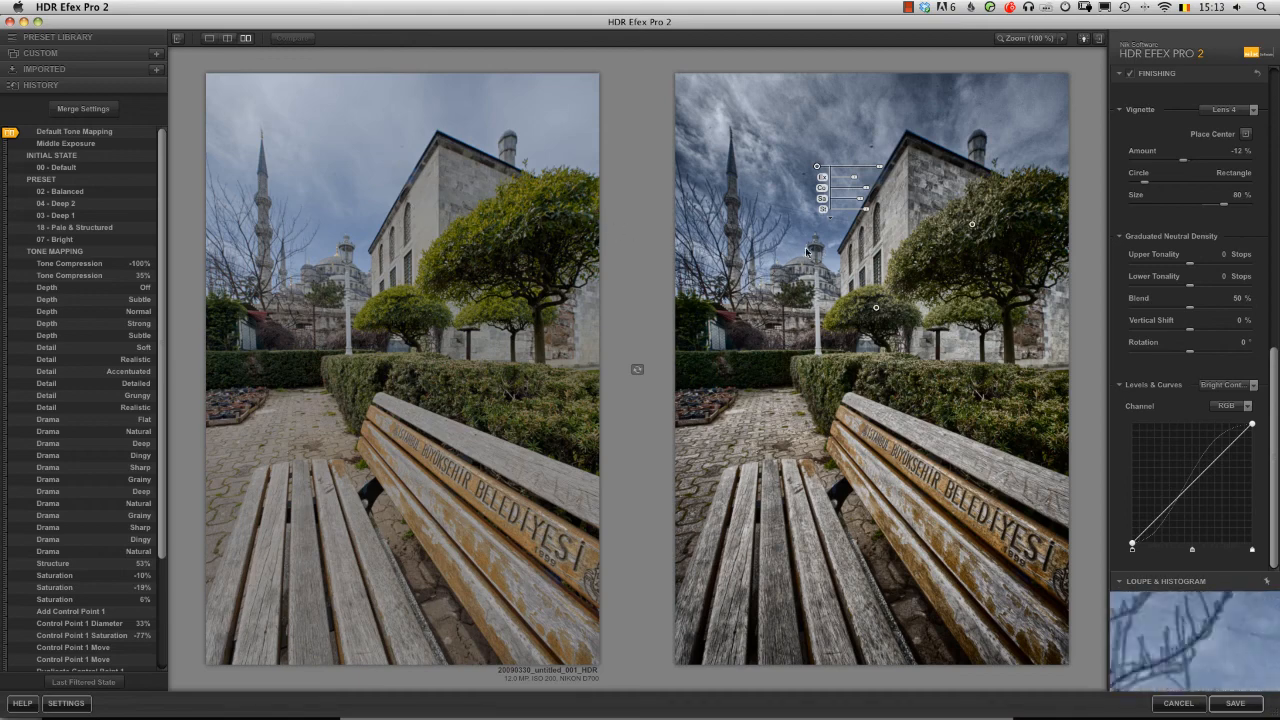
left_click_drag(12, 137, 9, 371)
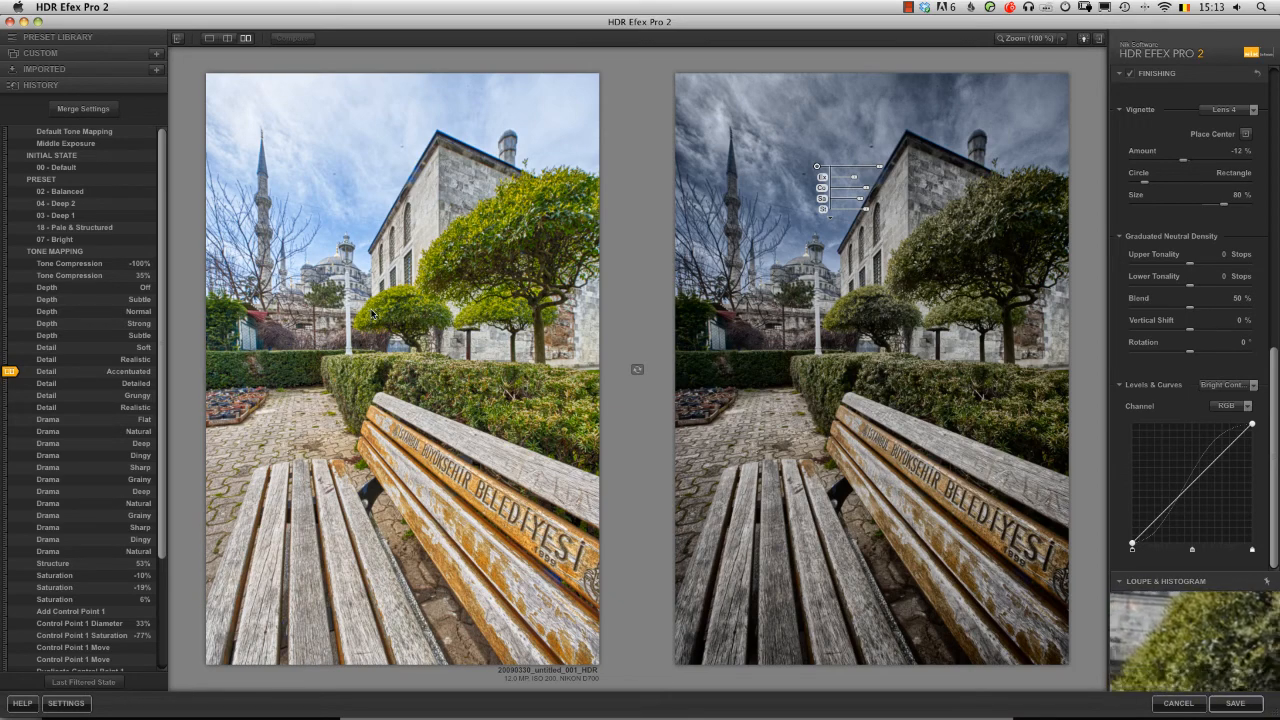
left_click_drag(9, 373, 10, 548)
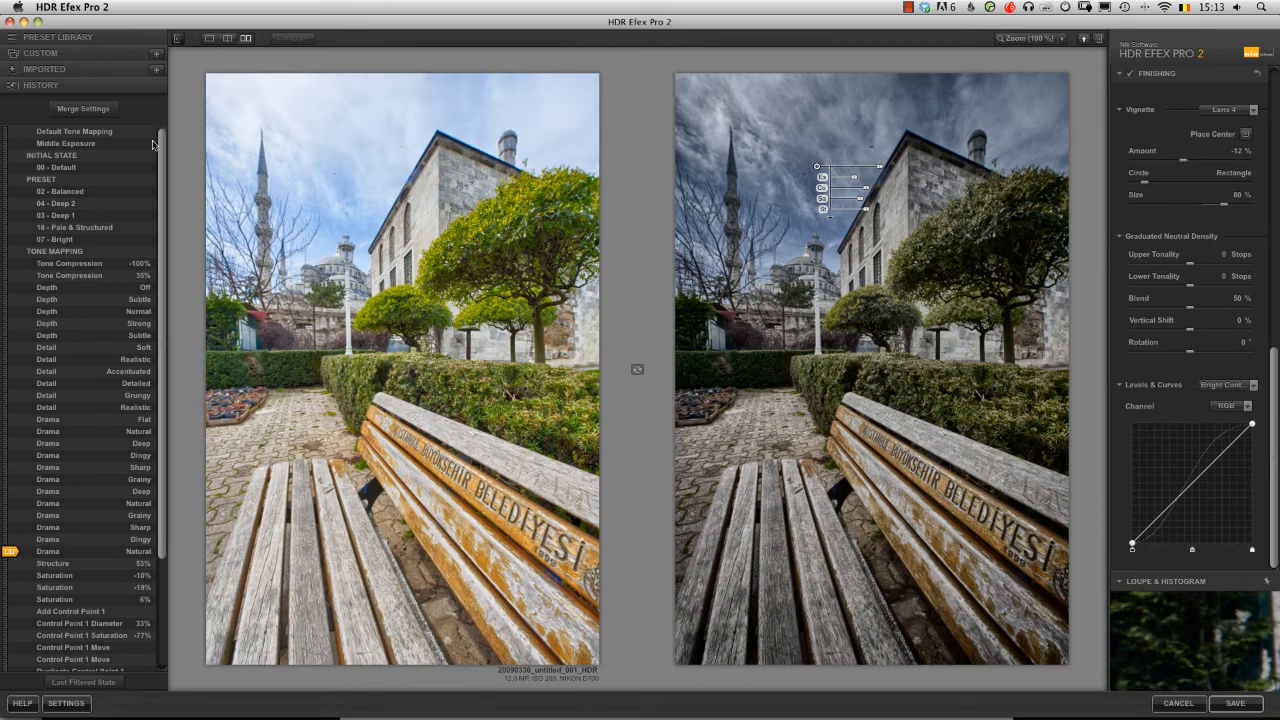
- Return to the single-image view and save the finished HDR image
left_click(208, 40)
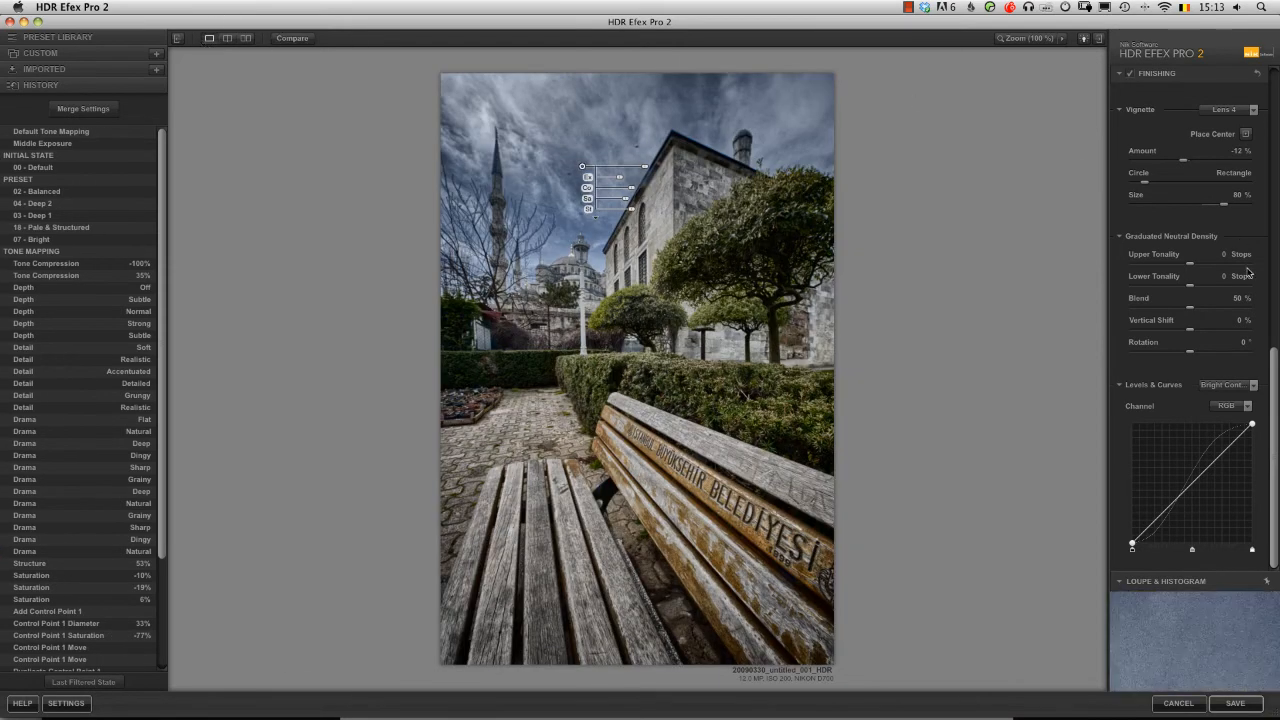
left_click(1247, 704)
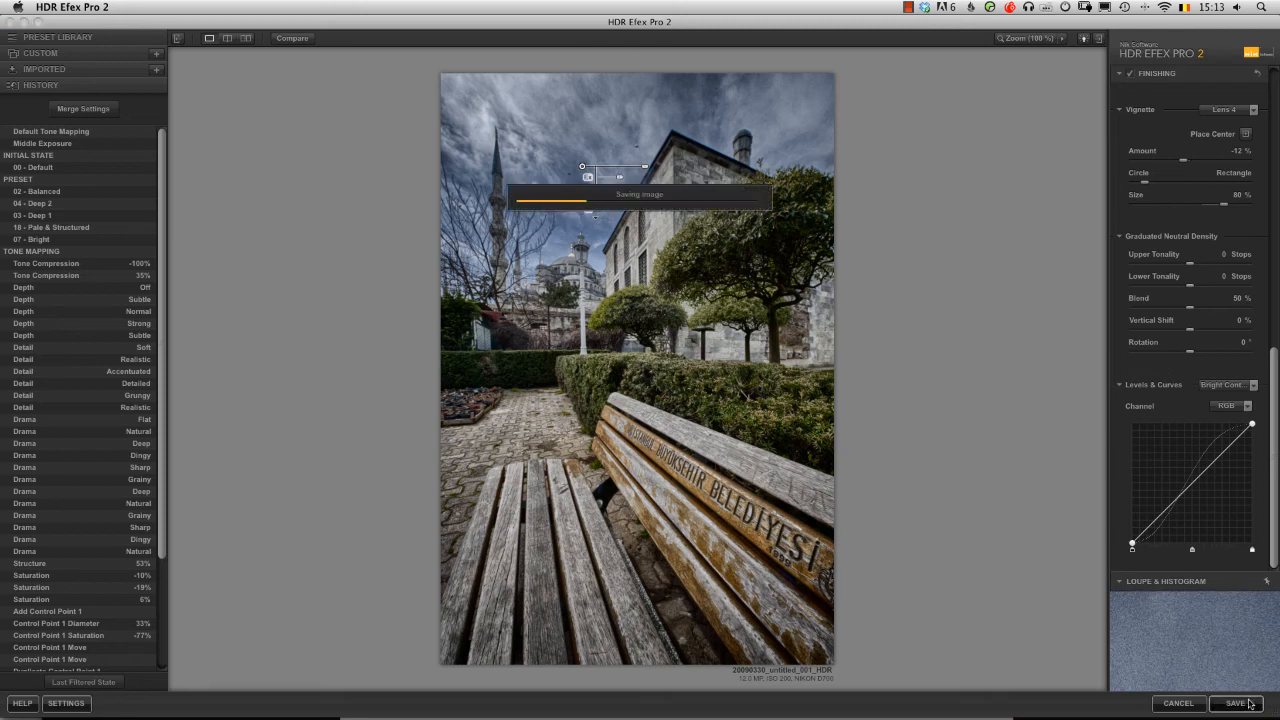